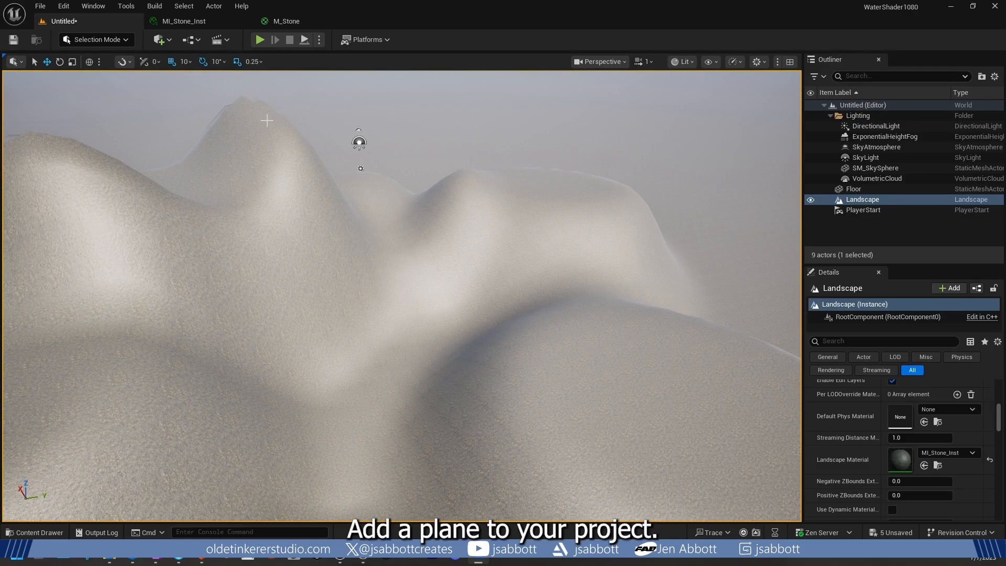
Step: Add a plane shape to the level
left_click(169, 41)
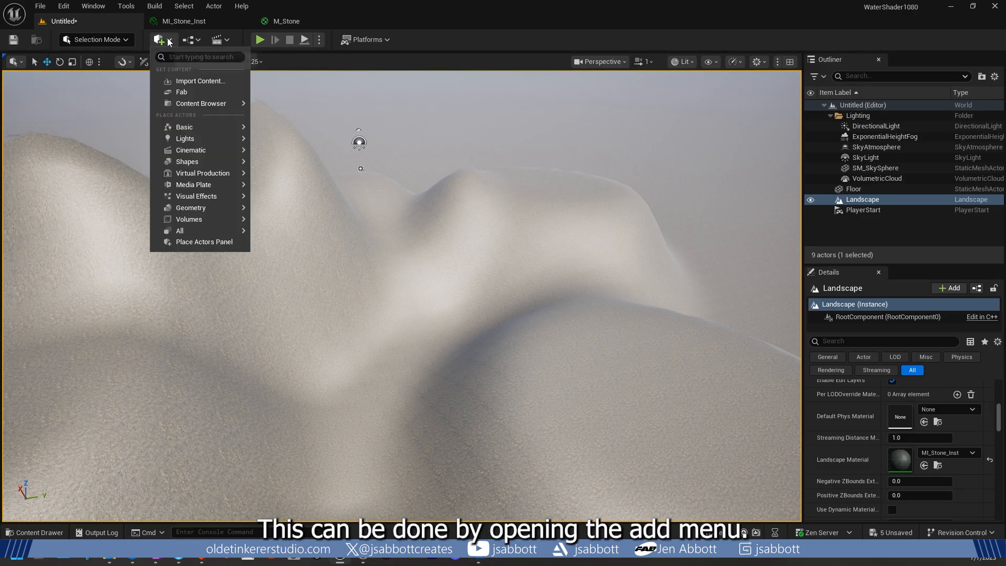
mouse_move(226, 164)
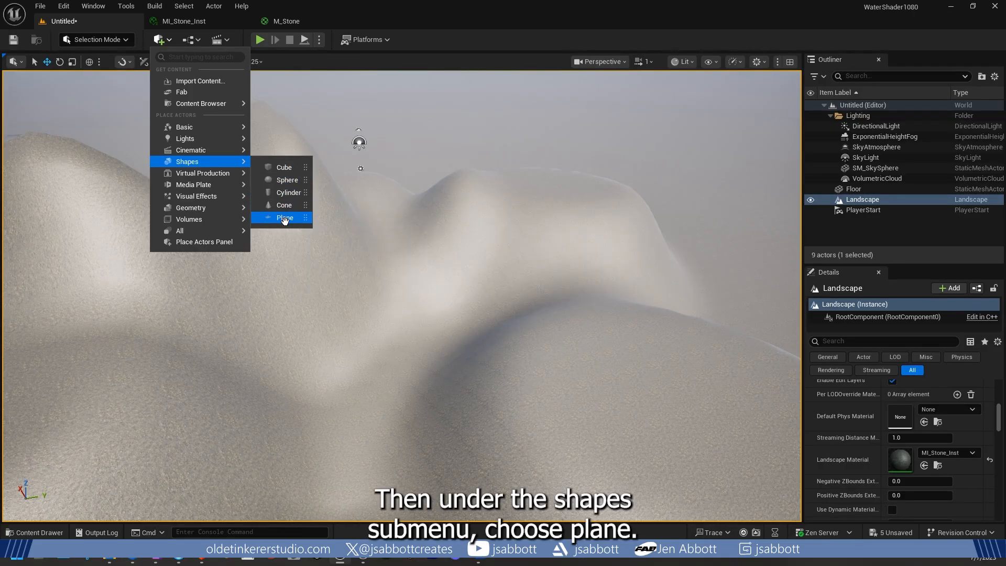
left_click(285, 217)
Step: Move and scale the plane so it spans the low valley between the landscape hills in the foreground
left_click_drag(419, 296, 459, 280)
left_click(72, 62)
left_click(47, 62)
left_click_drag(363, 341, 372, 434)
key("r")
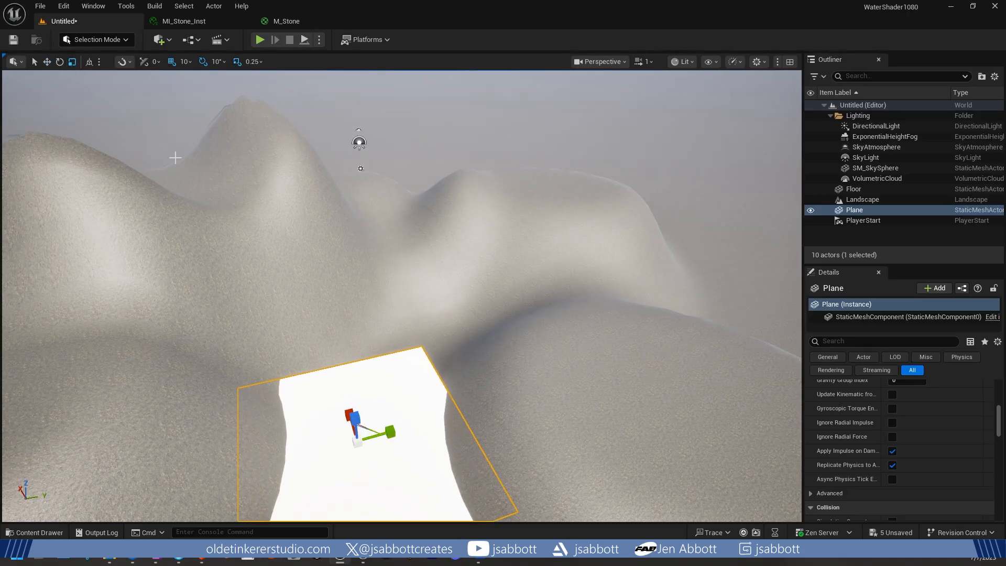
left_click(34, 61)
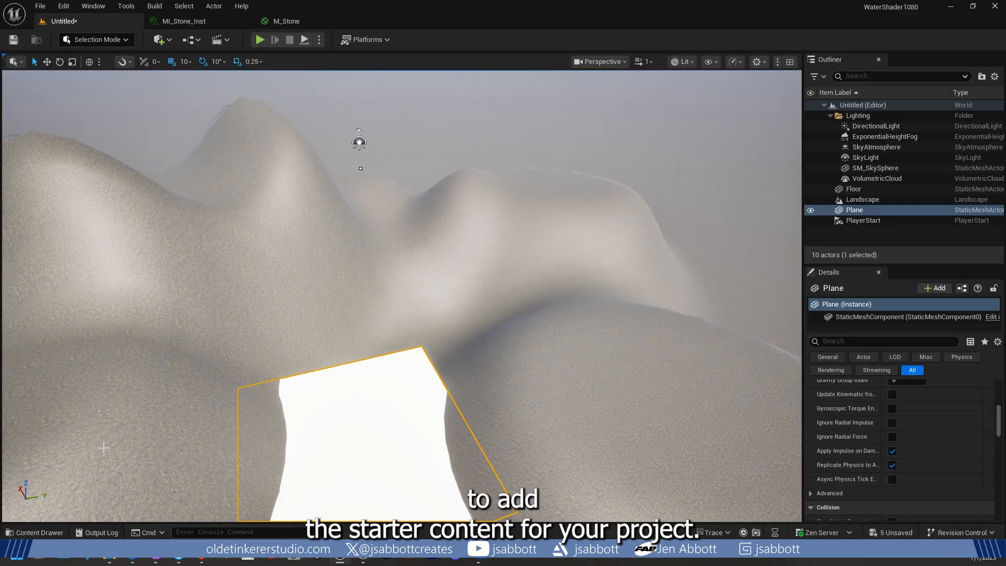
Step: Add the Starter Content pack to the project from the feature and content packs
left_click(34, 532)
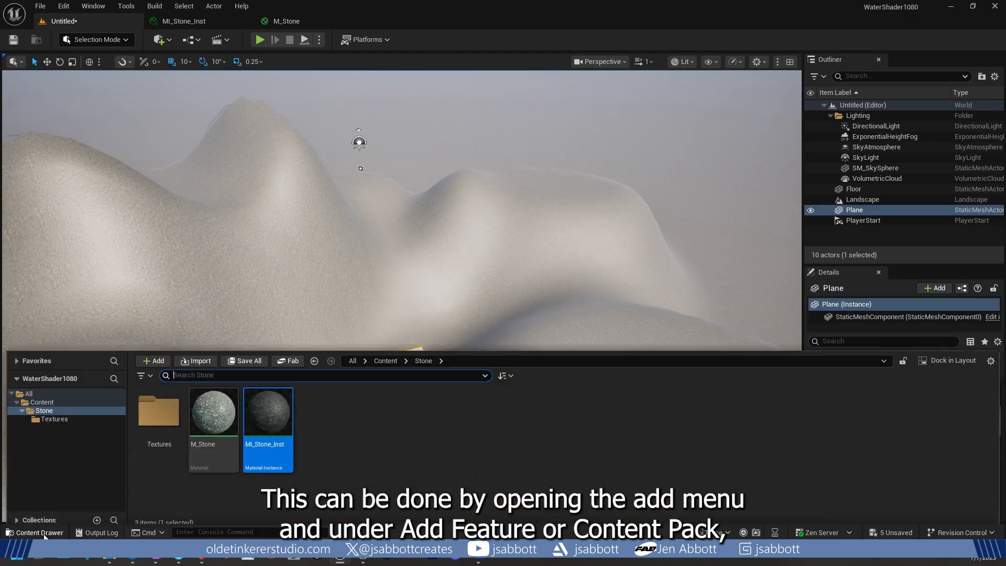
left_click(148, 355)
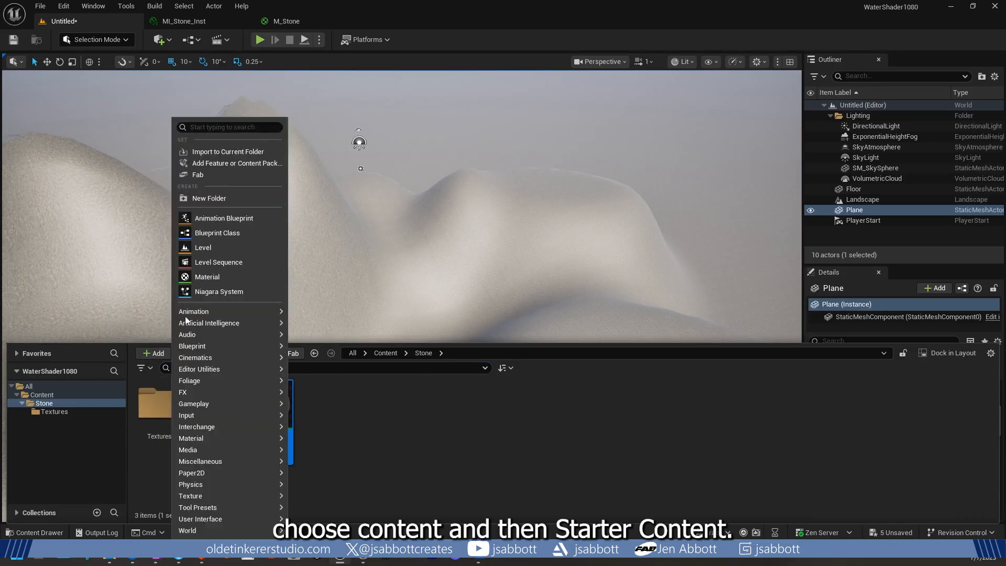
left_click(255, 163)
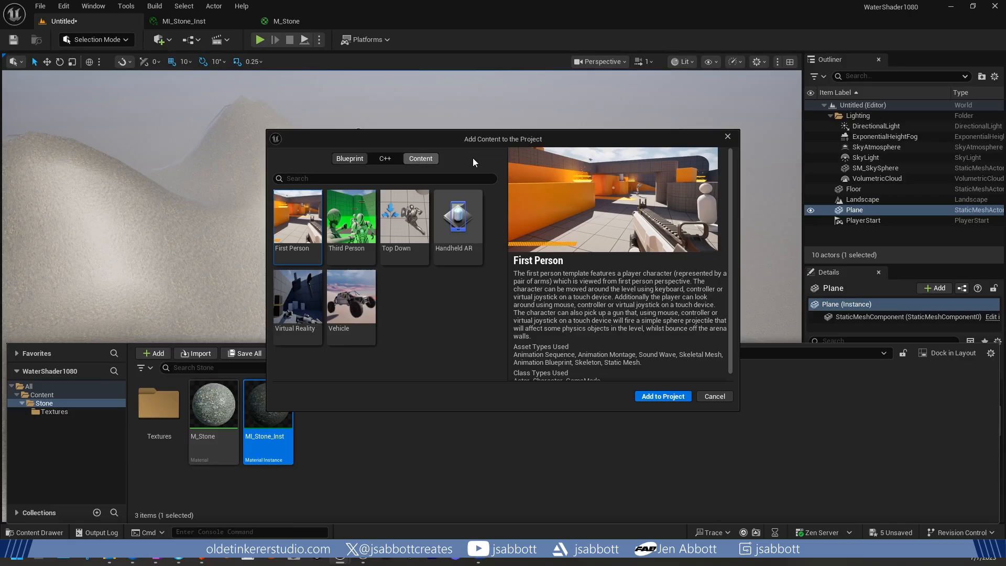
left_click(425, 158)
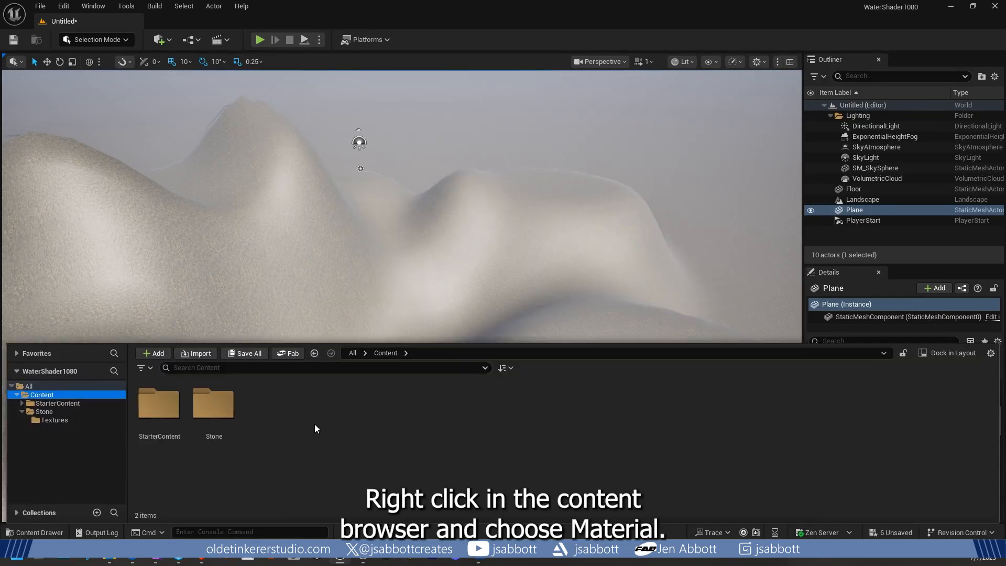
Step: Create a new material named M_Water in the Content folder
right_click(316, 426)
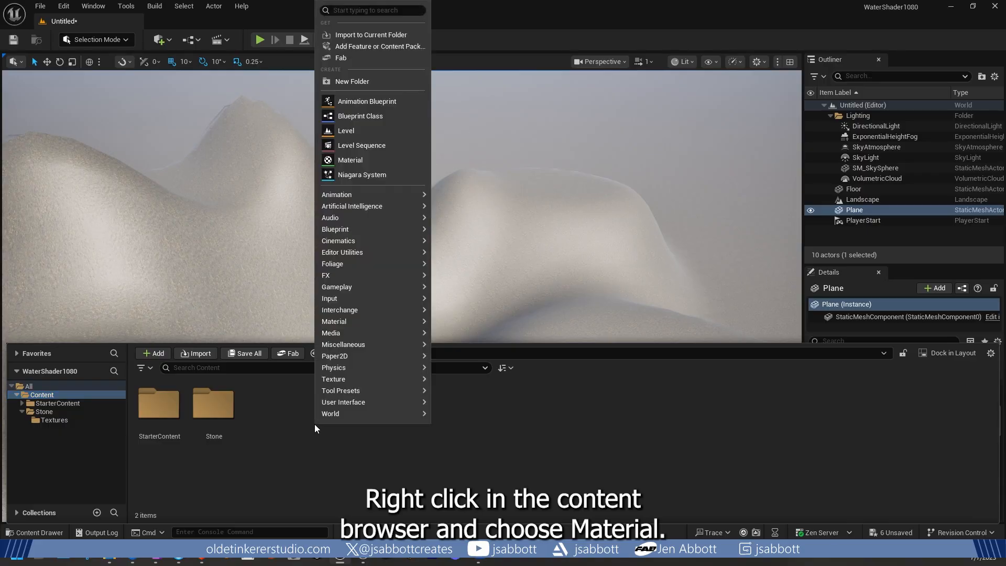
mouse_move(403, 218)
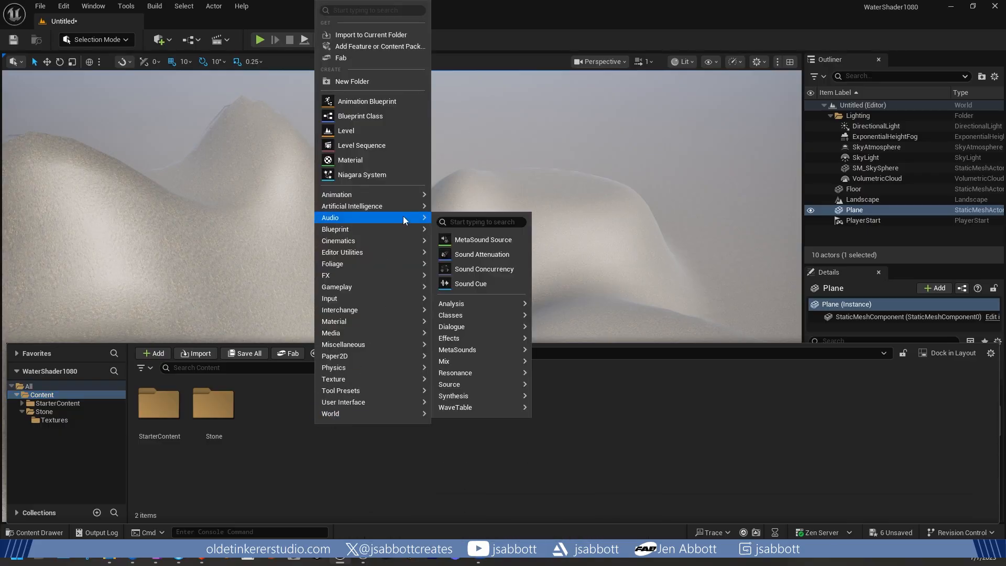
left_click(378, 161)
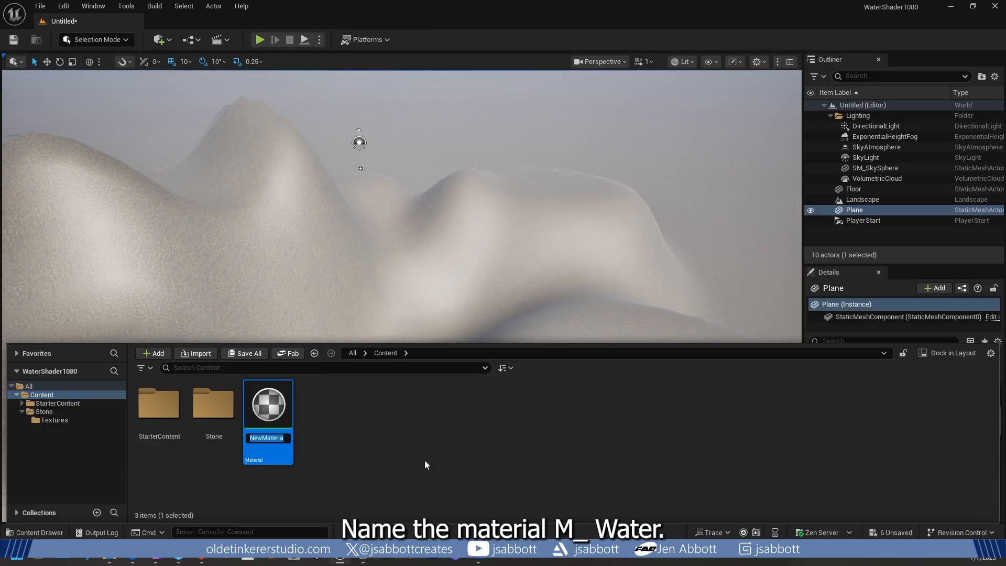
type("M_Water")
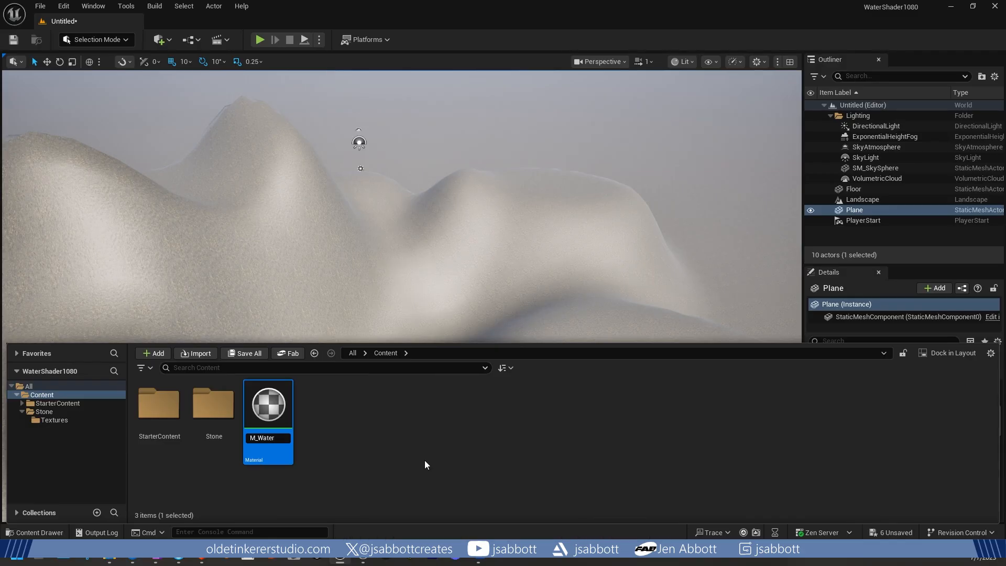
key("Return")
Step: Open the M_Water material for editing and dock its window beside the level
double_click(265, 405)
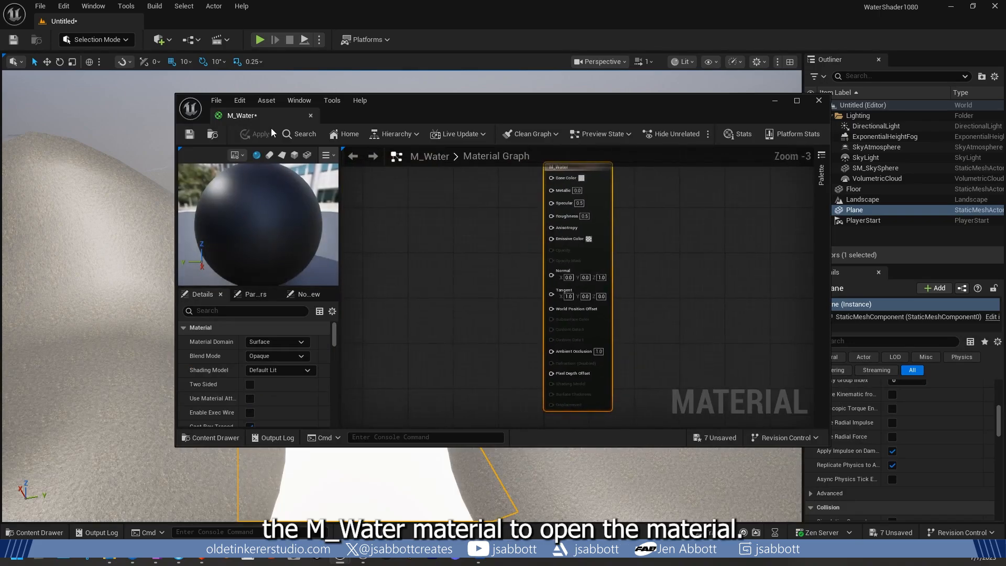
left_click_drag(245, 117, 194, 20)
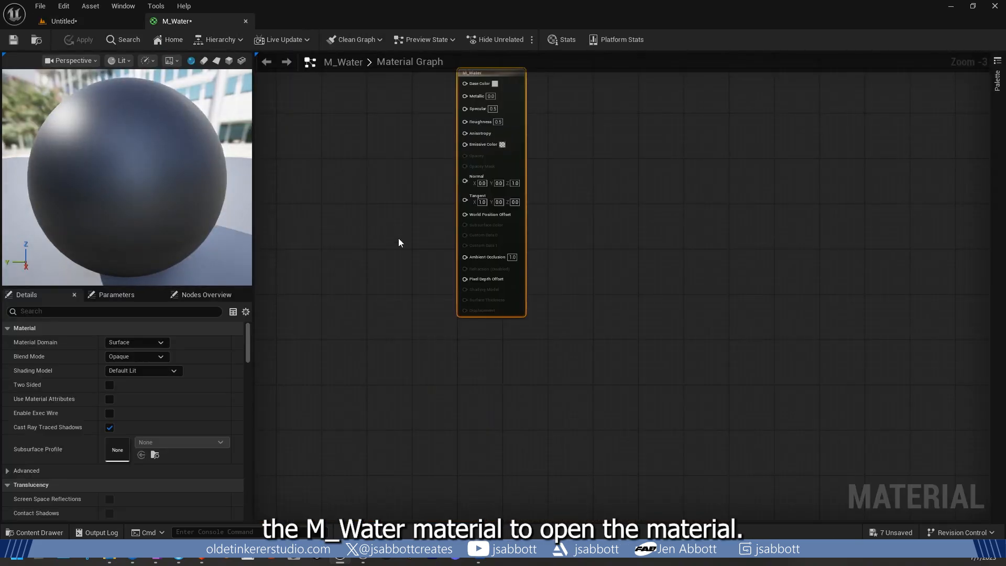
right_click_drag(363, 156, 602, 275)
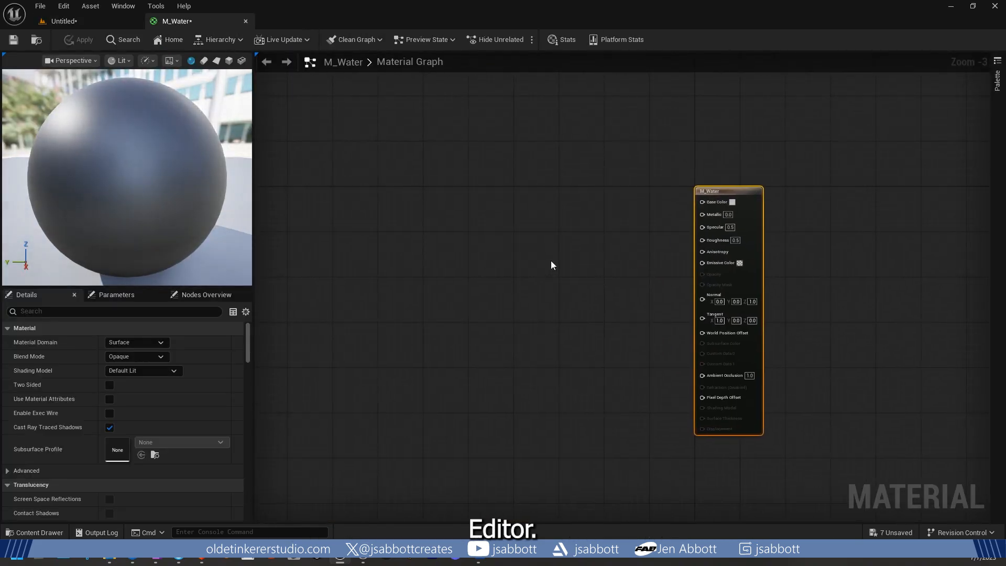
Step: Set the M_Water shading model to SingleLayerWater
scroll(554, 261, "up", 2)
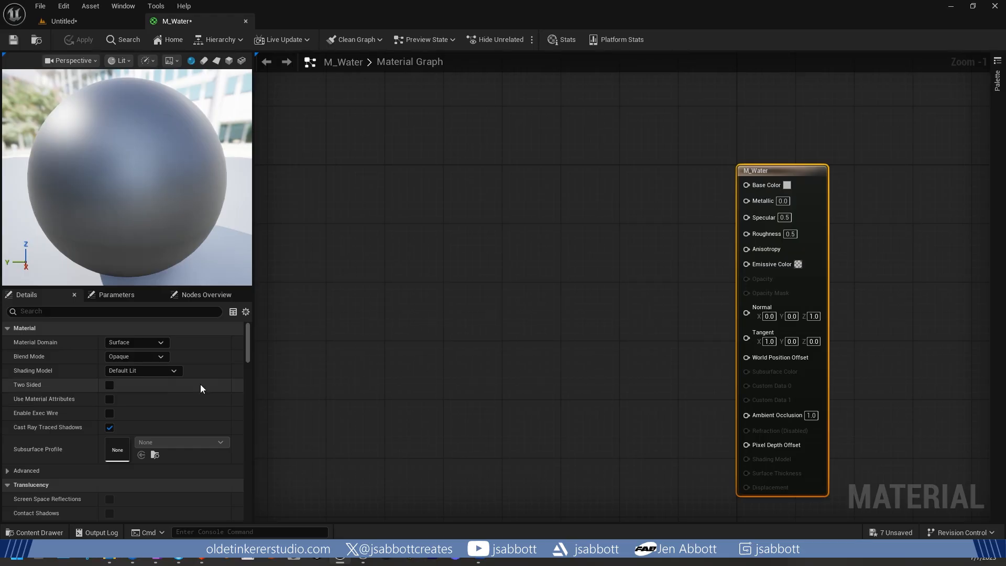
left_click(169, 372)
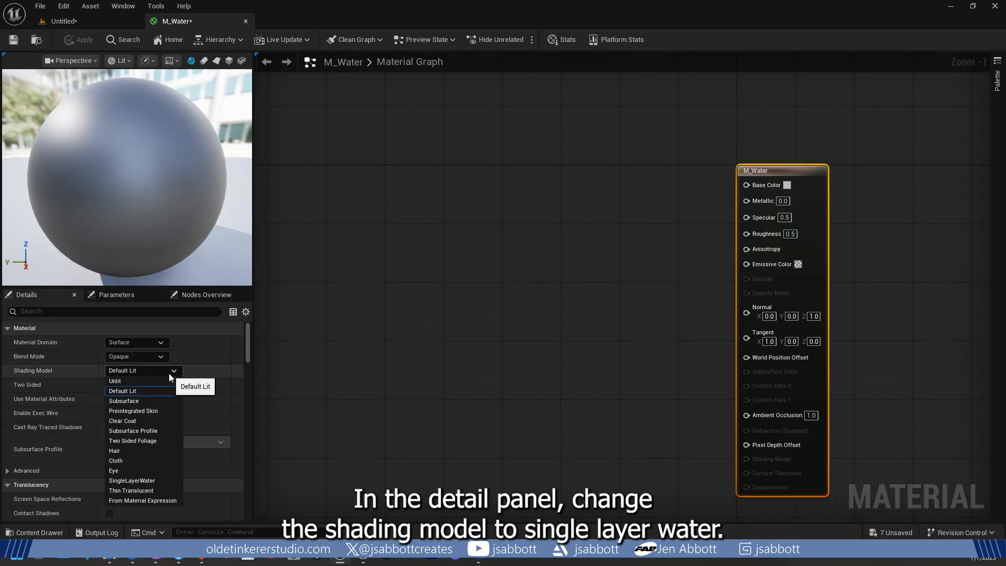
left_click(150, 481)
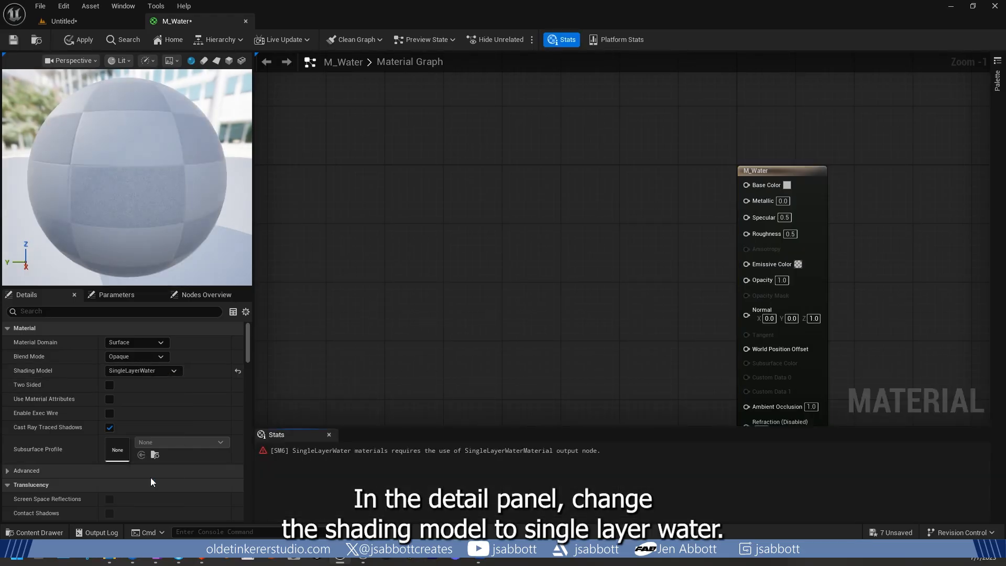
Step: Add a SingleLayerWaterMaterialOutput node and place it just above the M_Water result node
right_click(533, 195)
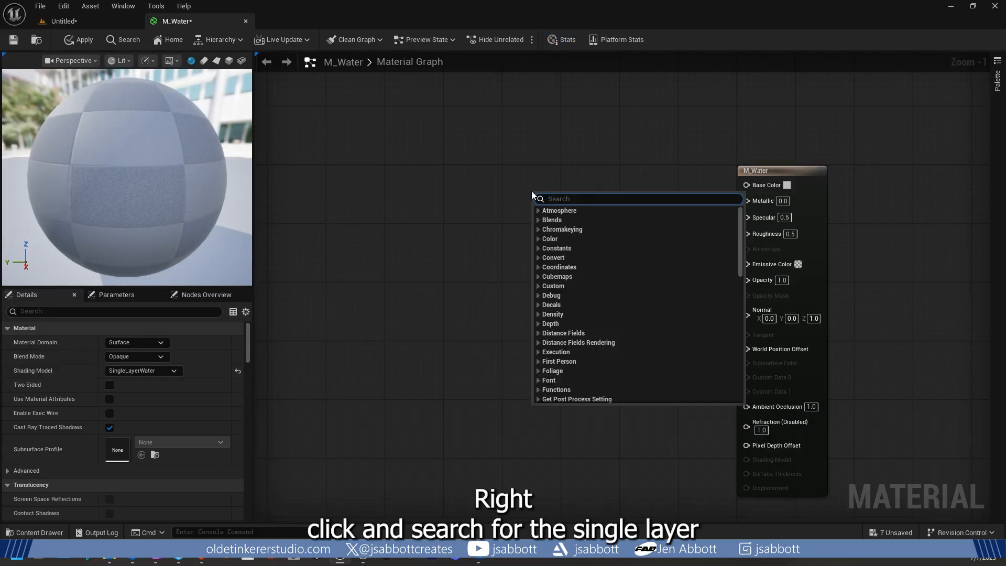
type("single")
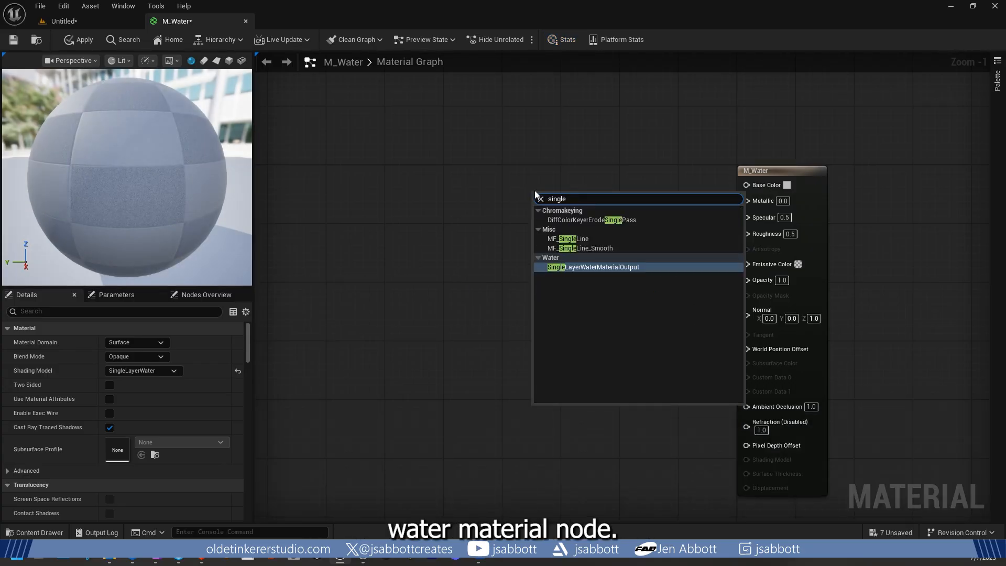
type("la")
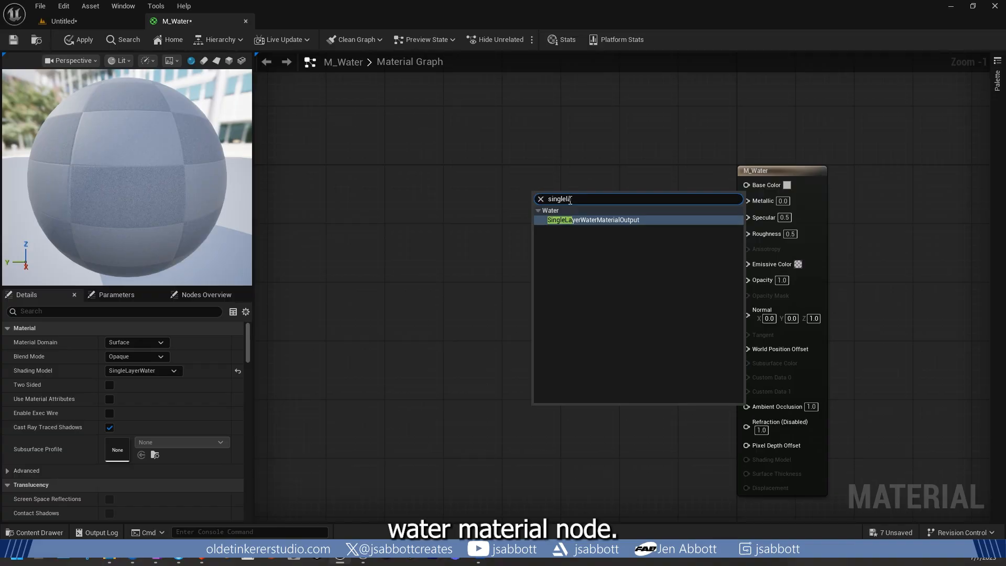
left_click(622, 221)
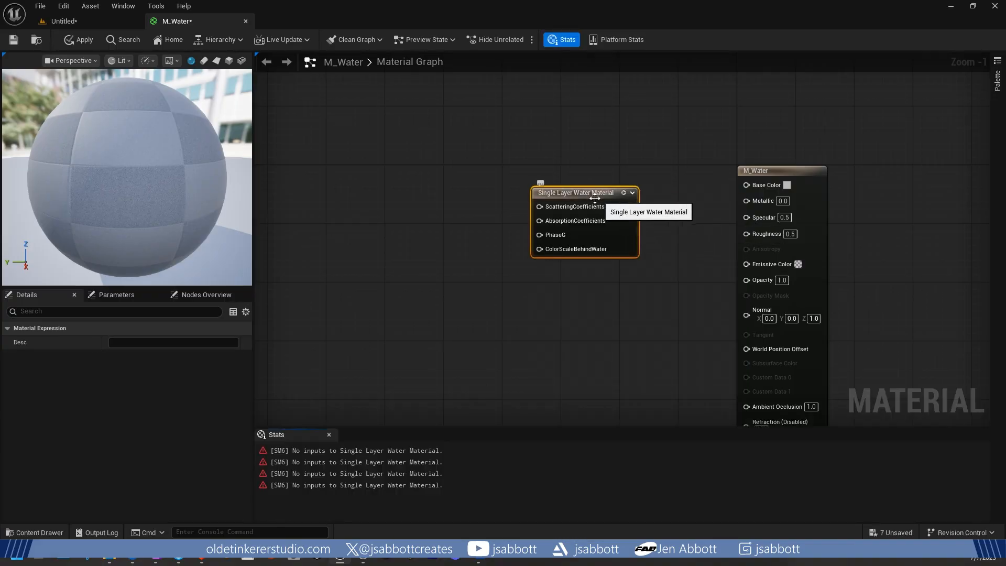
left_click_drag(593, 193, 767, 87)
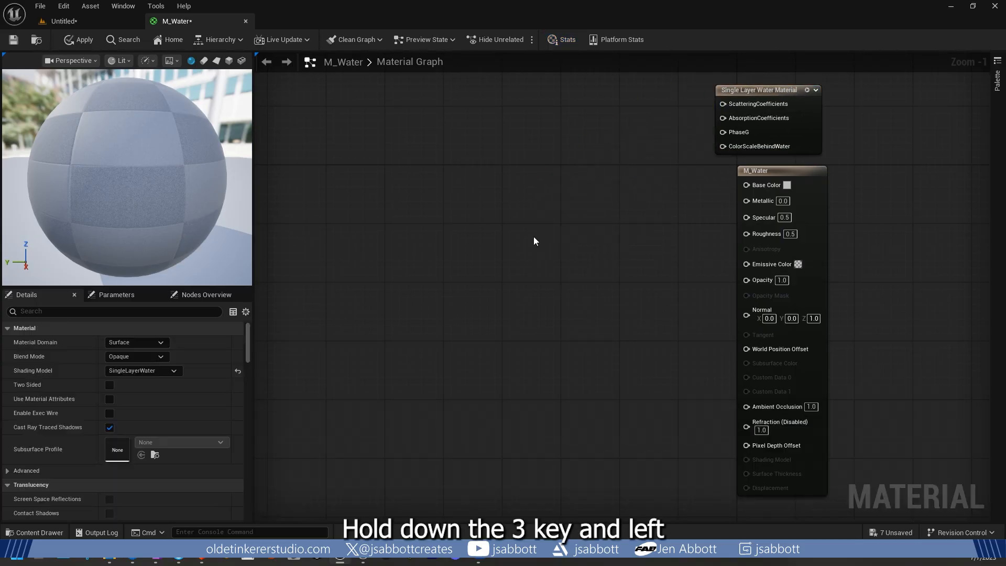
Step: Add a Constant3Vector node and set its colour to red 0.0033, green 0.002 and blue 0.0011
left_click(533, 237)
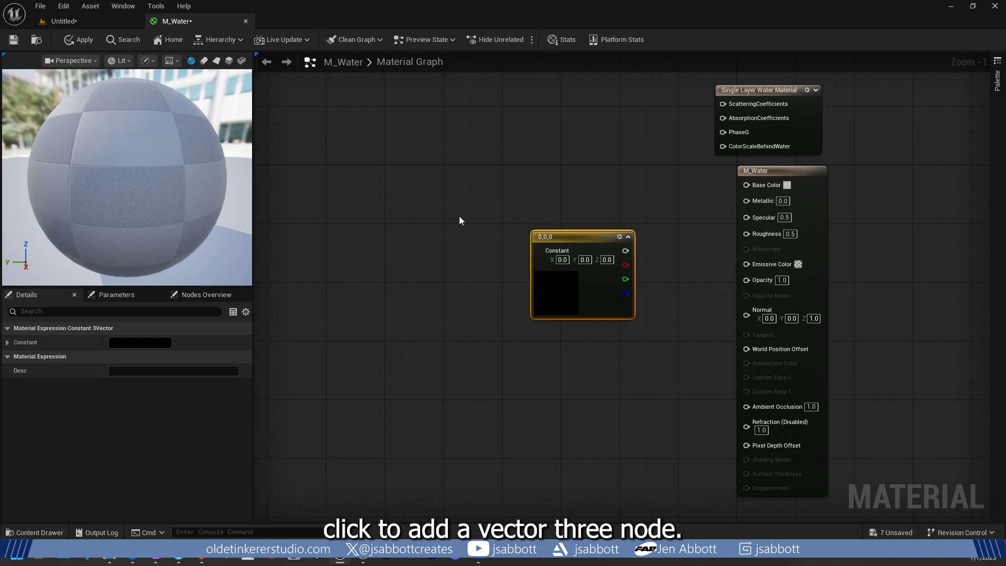
left_click(151, 344)
left_click(264, 383)
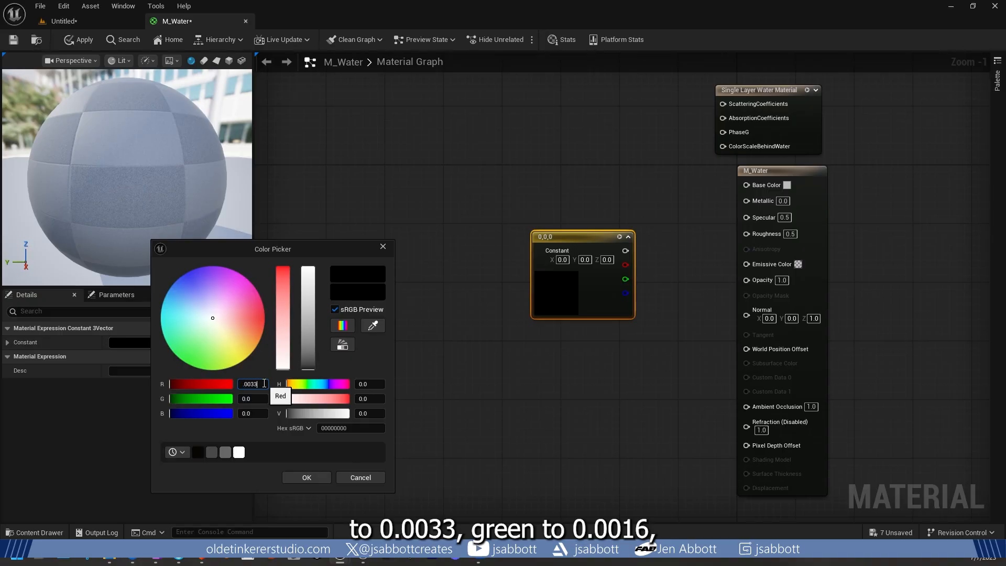
type(".0033")
key("Return")
left_click(259, 398)
type(".0")
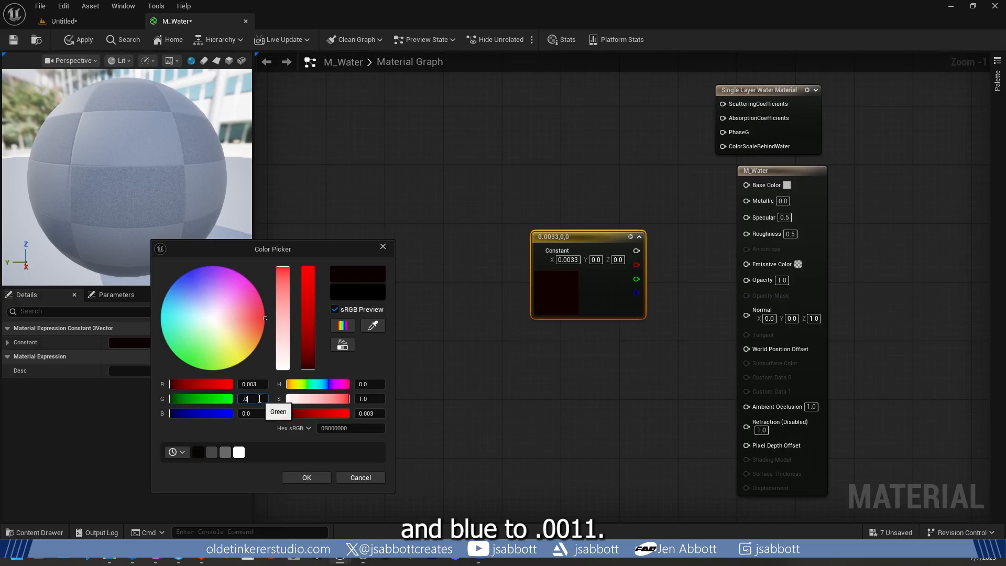
type("02")
key("Return")
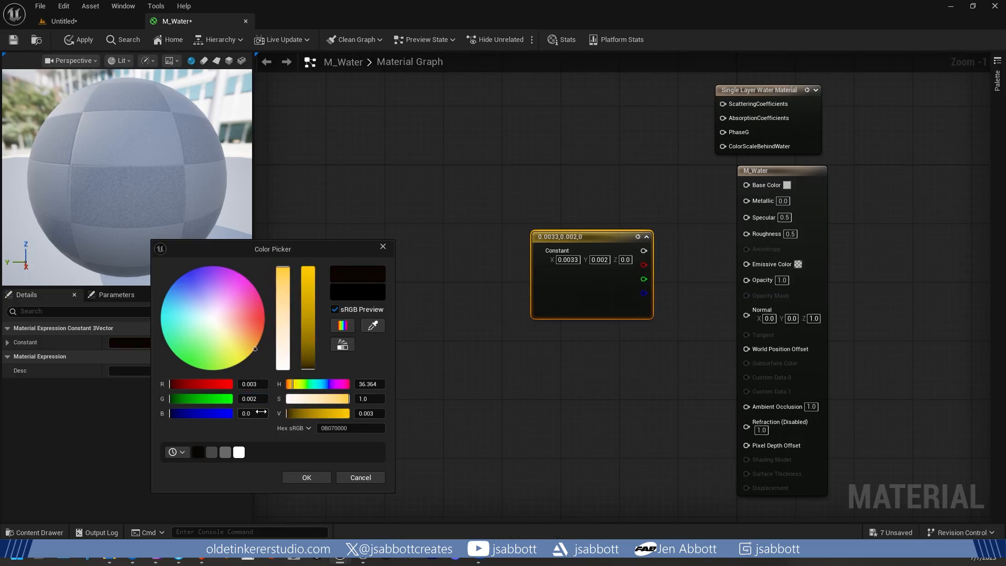
left_click(260, 412)
type(".0011")
key("Return")
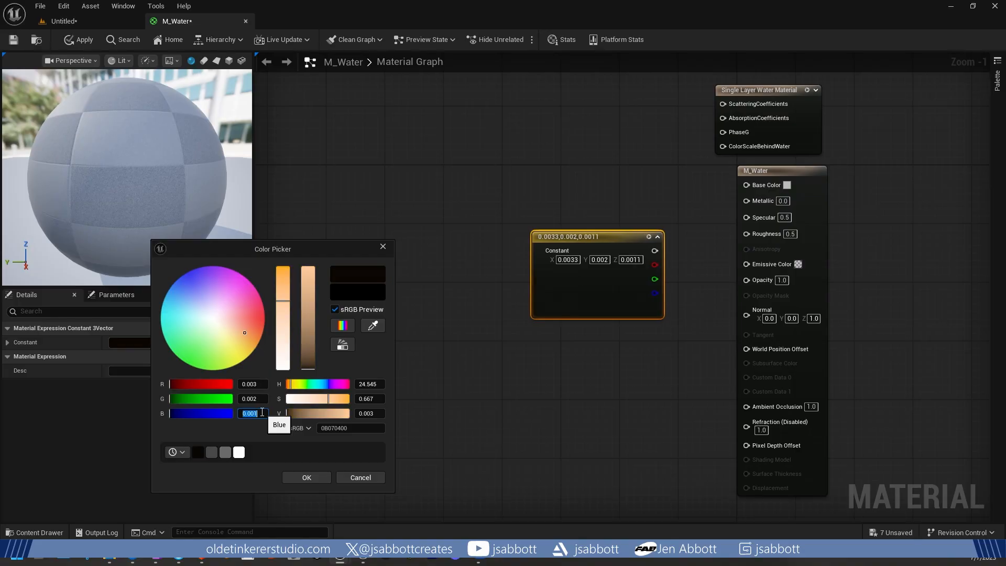
left_click(307, 477)
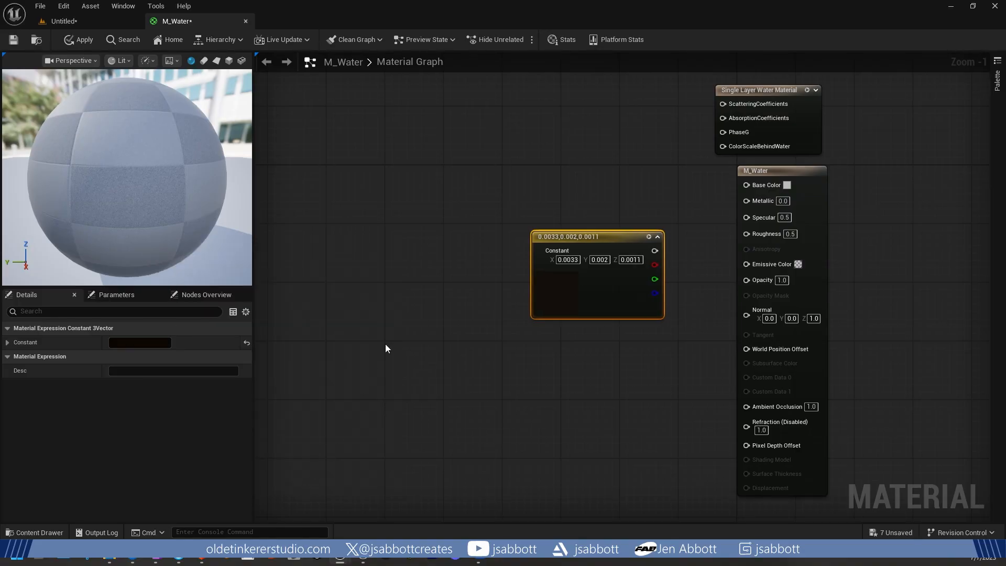
Step: Place the vector node beside the Single Layer Water Material node and connect its output to AbsorptionCoefficients
left_click_drag(604, 235, 566, 110)
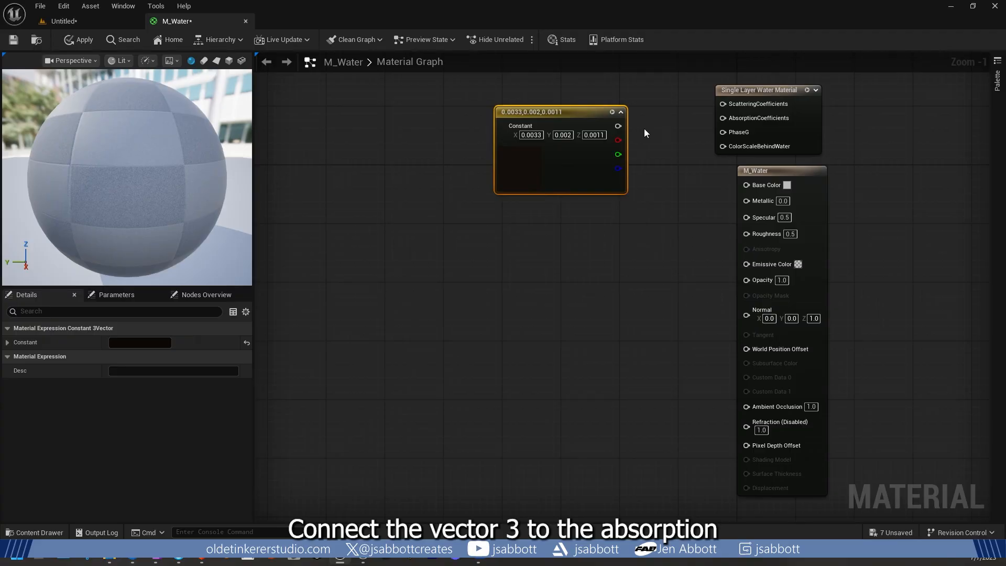
left_click_drag(618, 126, 723, 118)
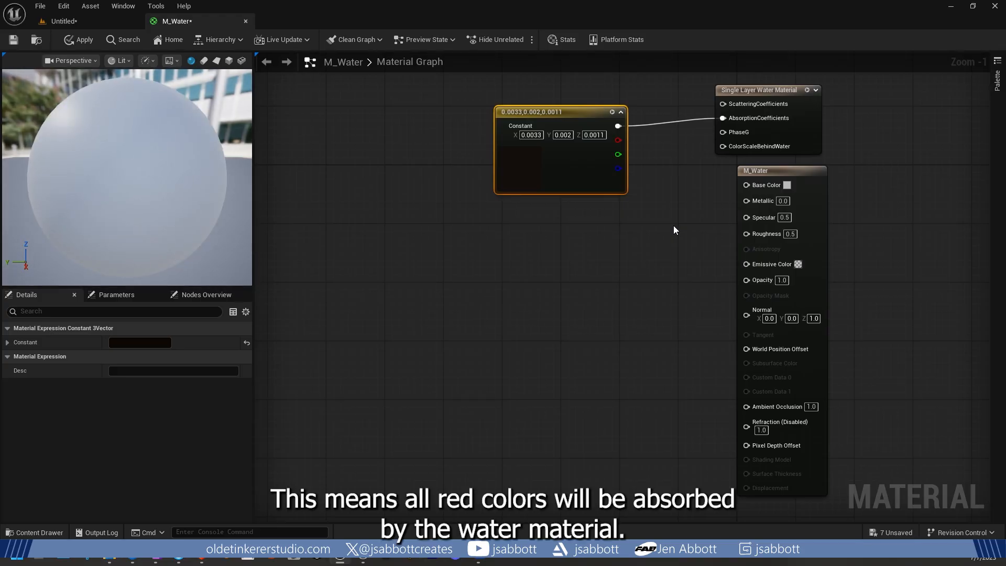
Step: Add a constant node with value 1 and connect it to the Refraction input of M_Water
left_click(524, 264)
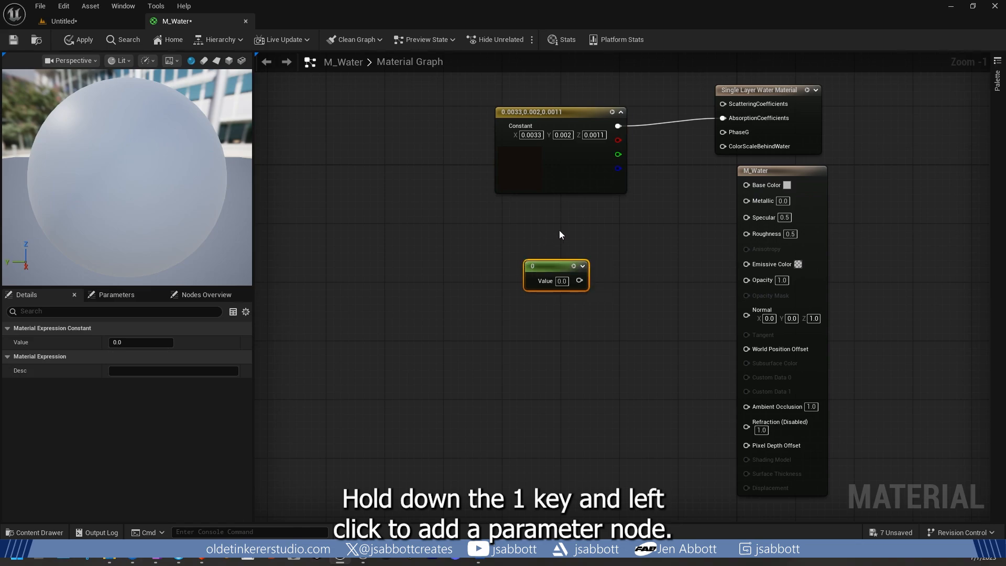
left_click(562, 281)
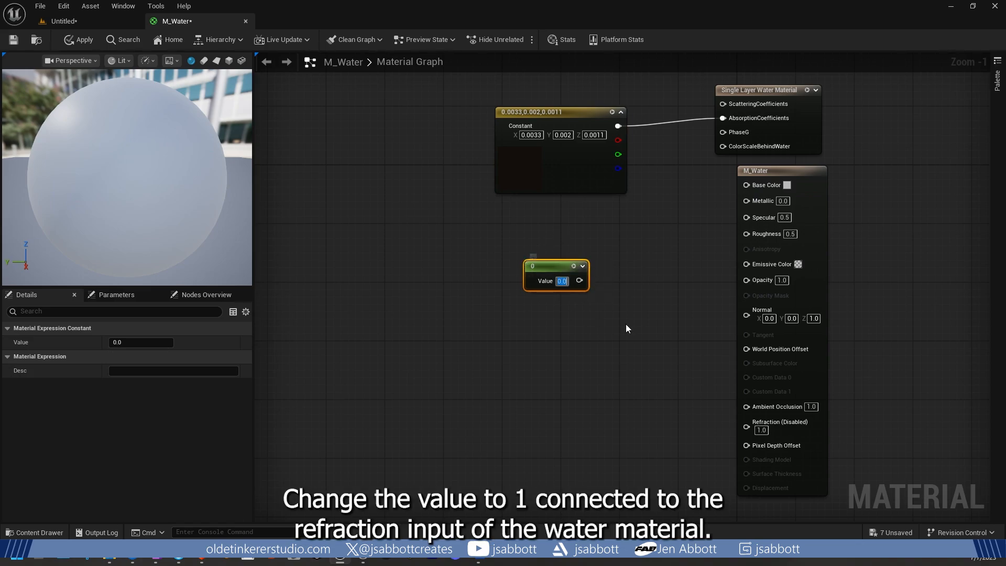
type("1")
key("Return")
left_click_drag(554, 266, 755, 424)
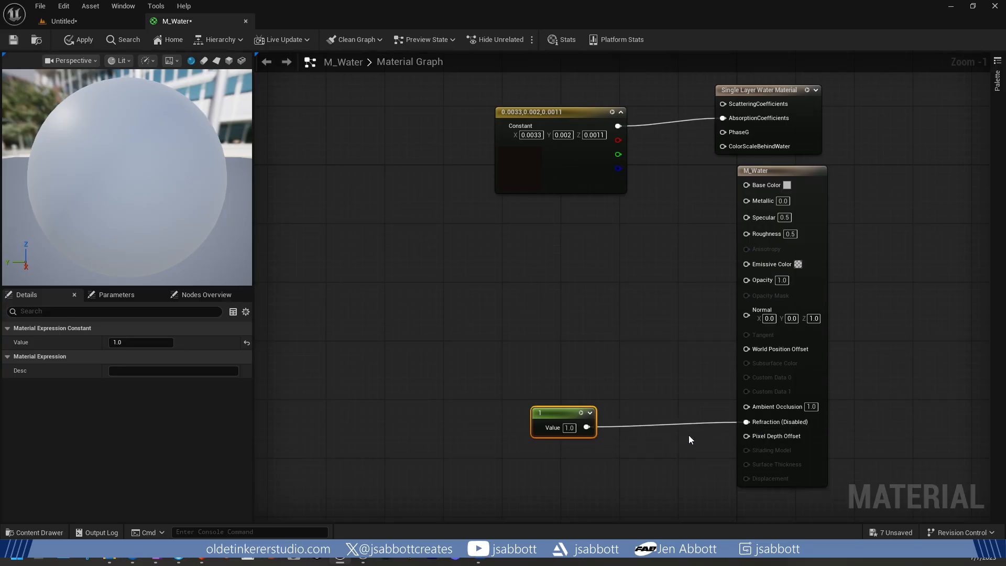
Step: Add two constant nodes with value 0 and connect one to the Opacity input and the other to the Roughness input of M_Water
left_click(592, 313)
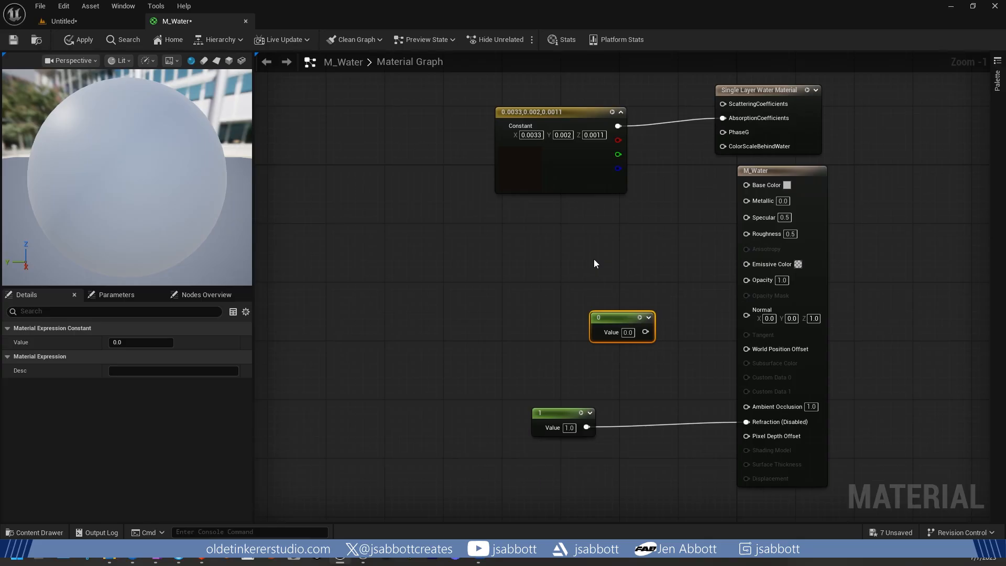
left_click_drag(616, 317, 748, 283)
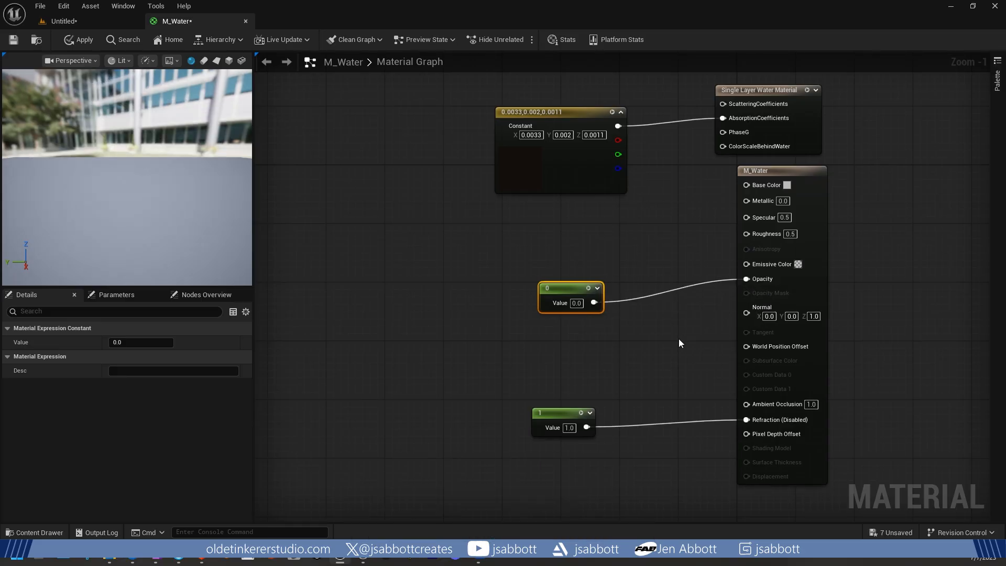
left_click(678, 339)
left_click(582, 234)
left_click_drag(581, 234, 548, 225)
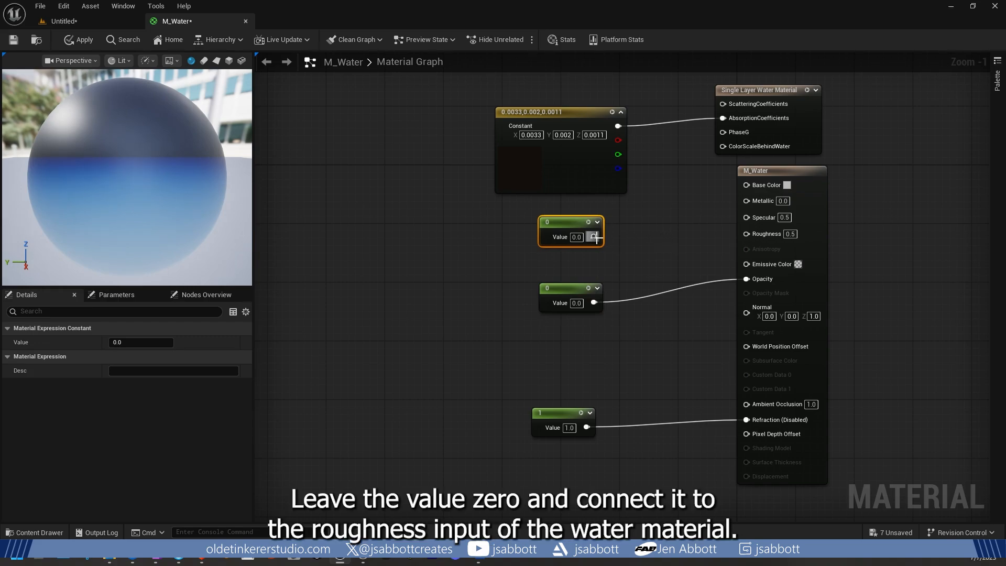
left_click_drag(594, 237, 747, 236)
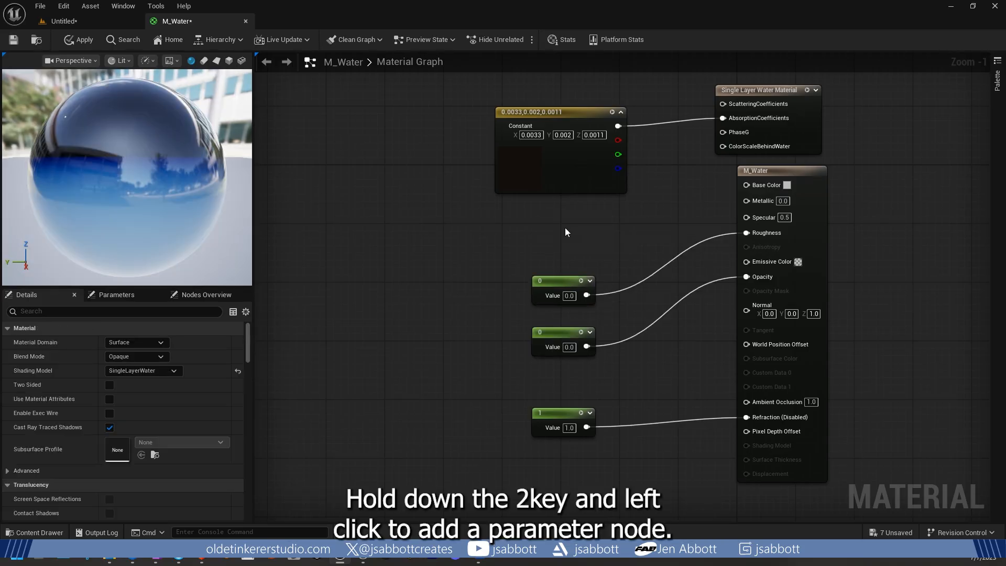
Step: Add a third constant node with value 0, connect it to M_Water's Base Color input, and apply and save the material
left_click(565, 228)
left_click_drag(576, 226, 555, 211)
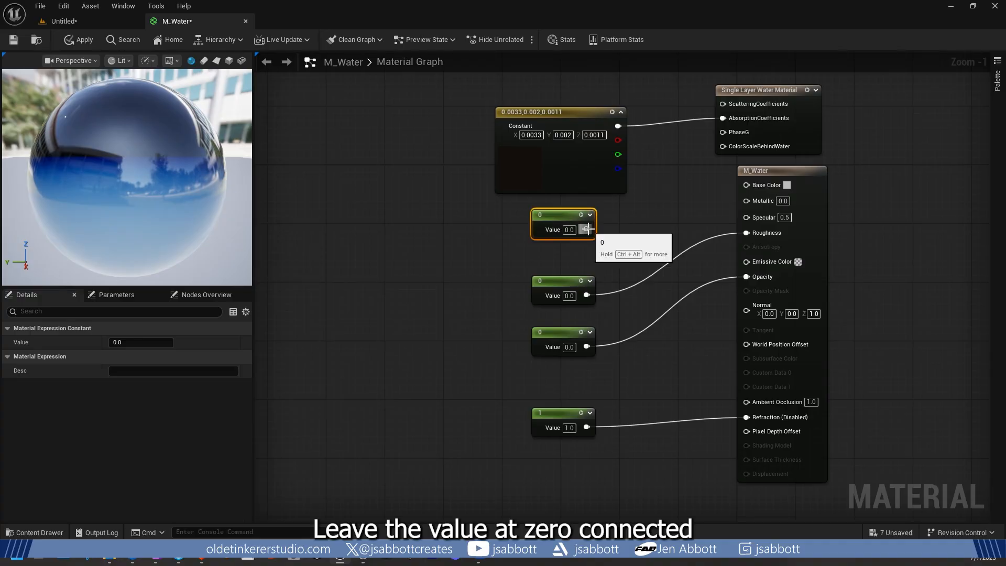
left_click_drag(588, 229, 748, 186)
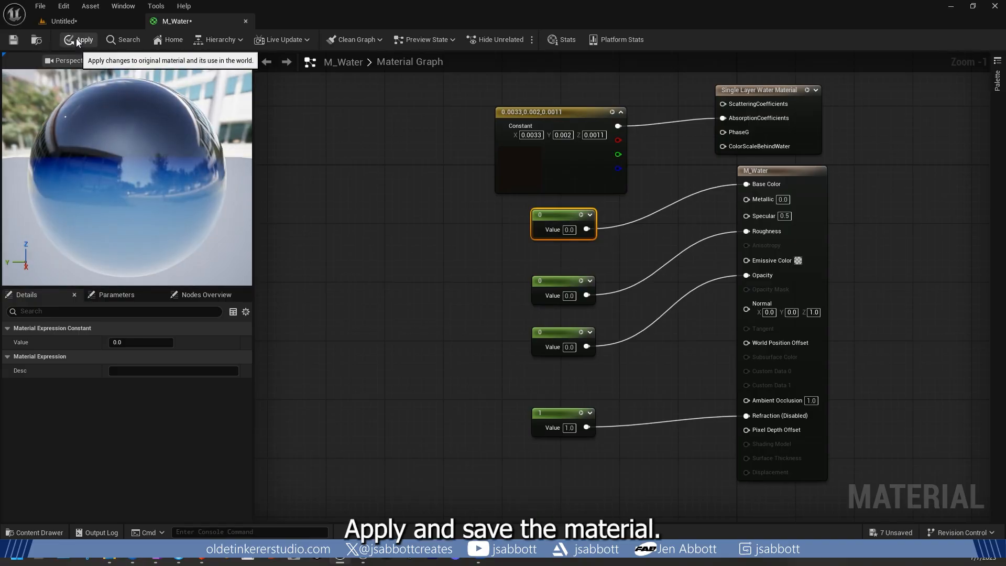
left_click(78, 40)
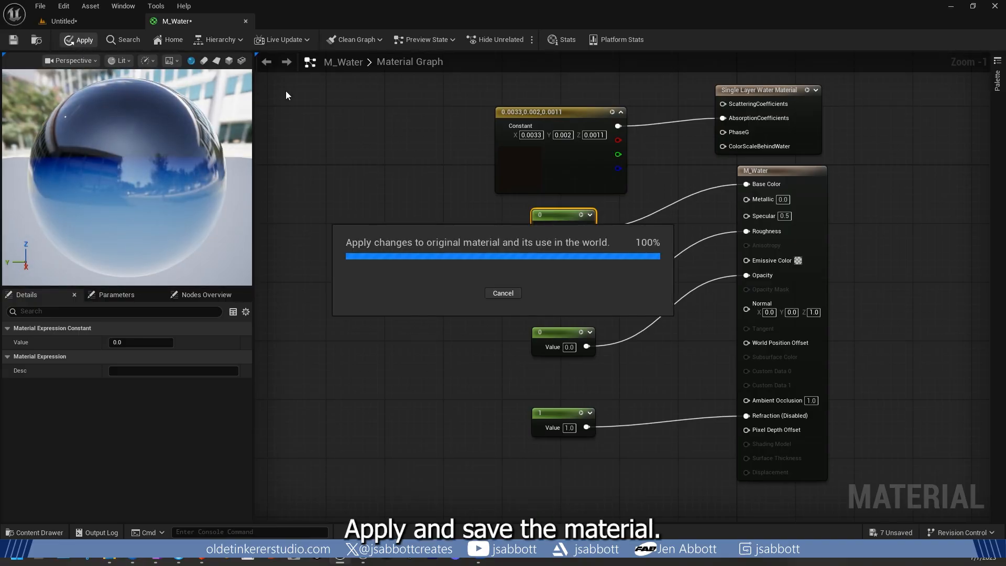
left_click(14, 39)
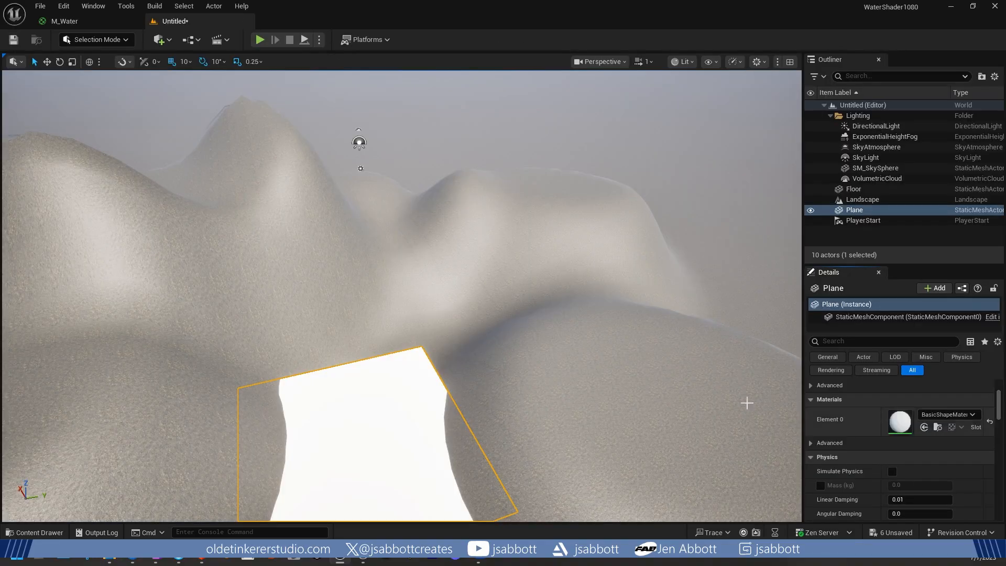
Step: Assign the M_Water material to Element 0 of the plane in the level
left_click(974, 415)
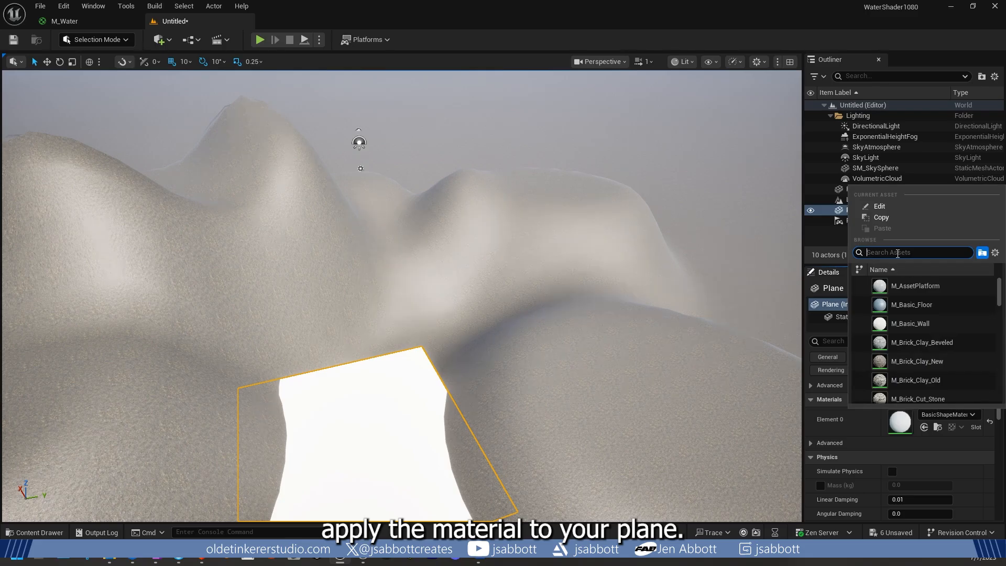
type("M_Wa")
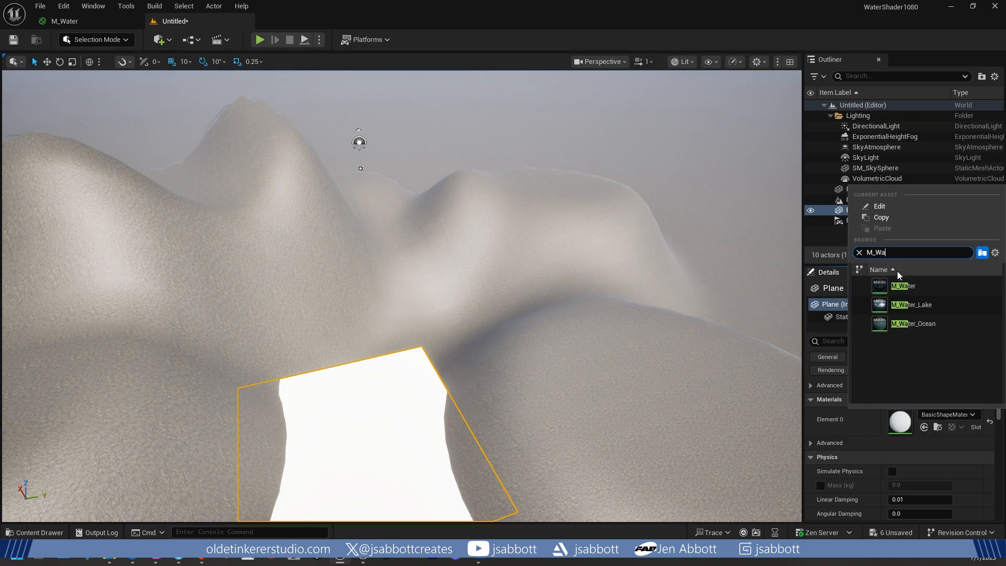
left_click(904, 286)
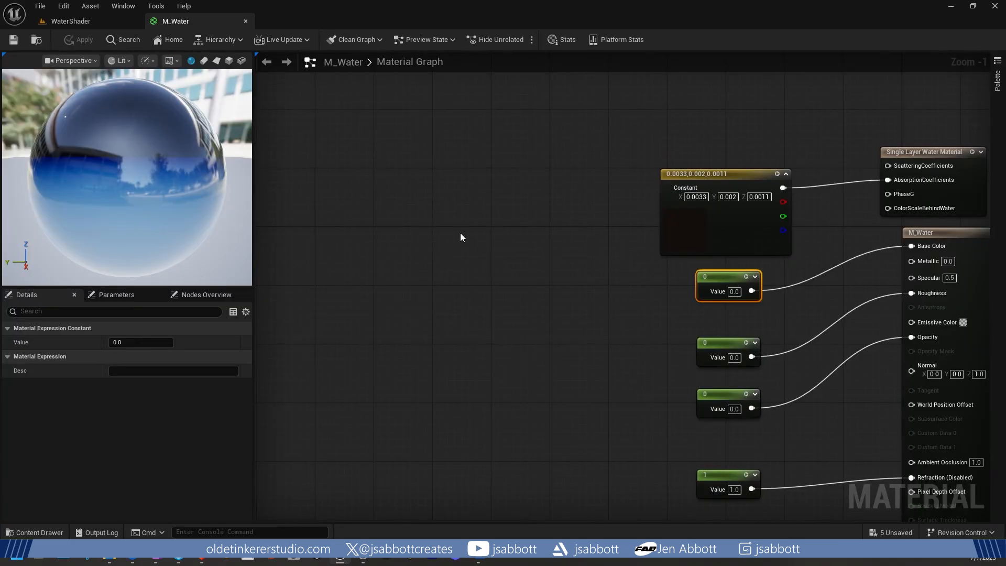
Step: Add a TextureSample node to the empty area beside the constant nodes in the M_Water graph
right_click(459, 234)
type("textures")
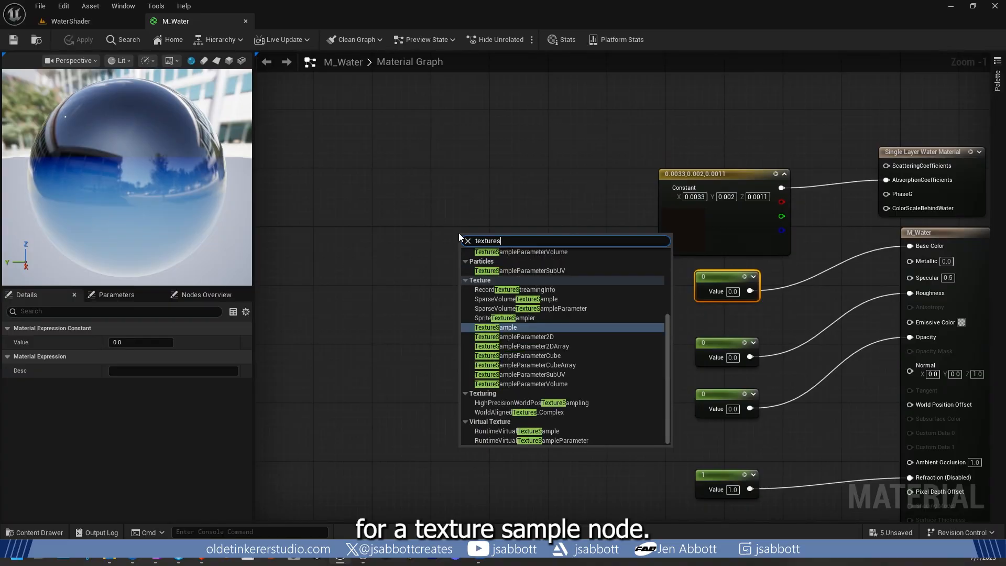
type("ample")
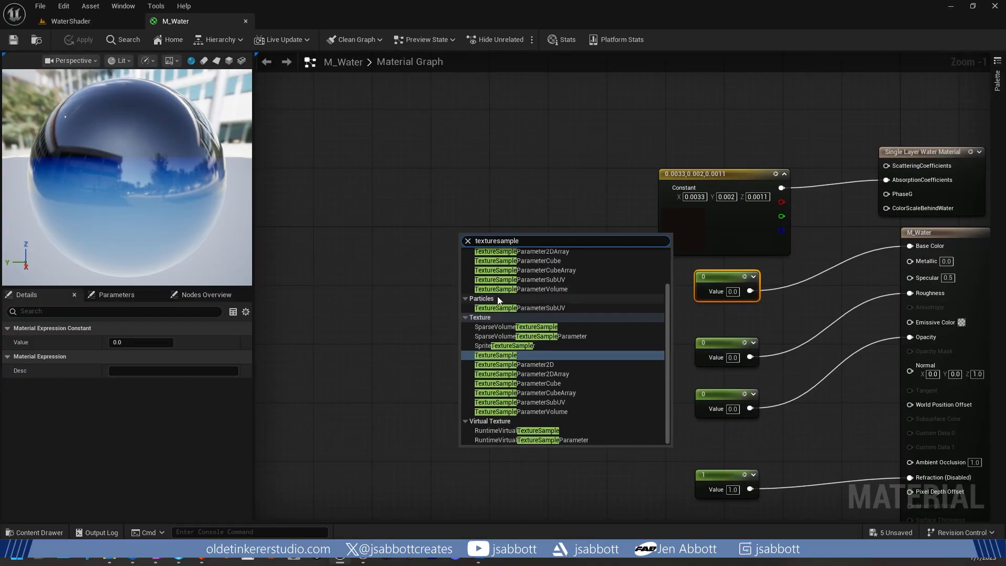
scroll(608, 281, "up", 3)
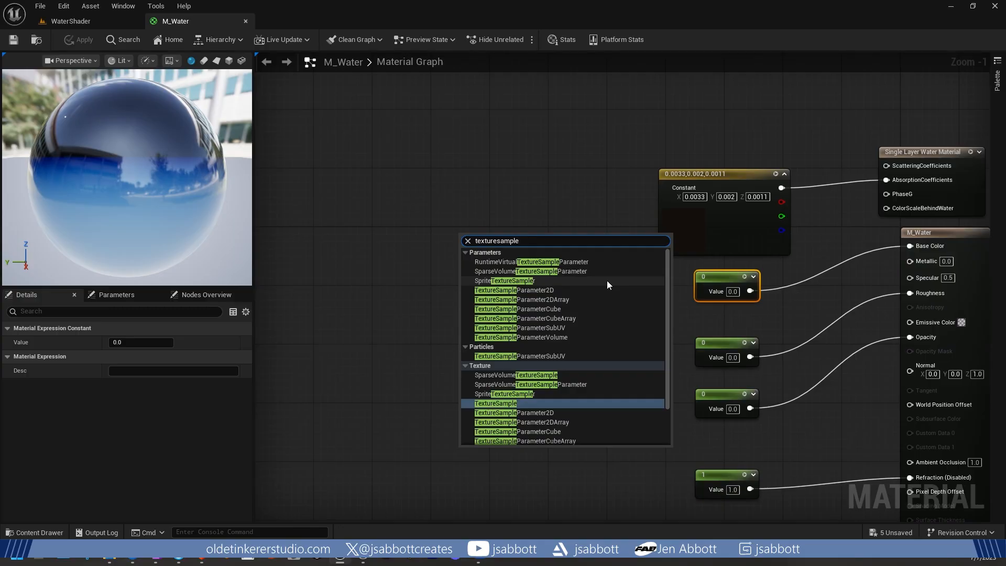
scroll(632, 287, "down", 3)
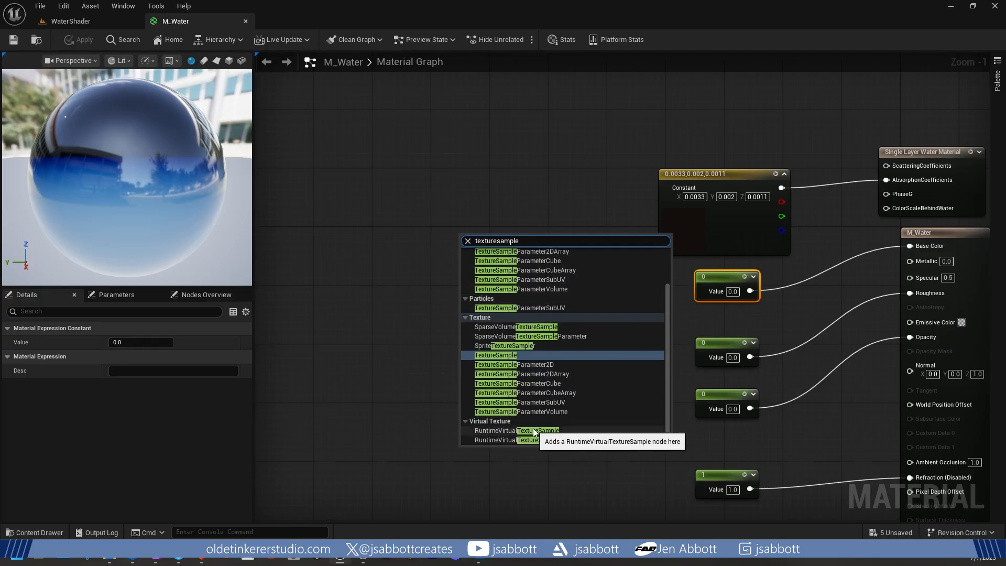
left_click(494, 355)
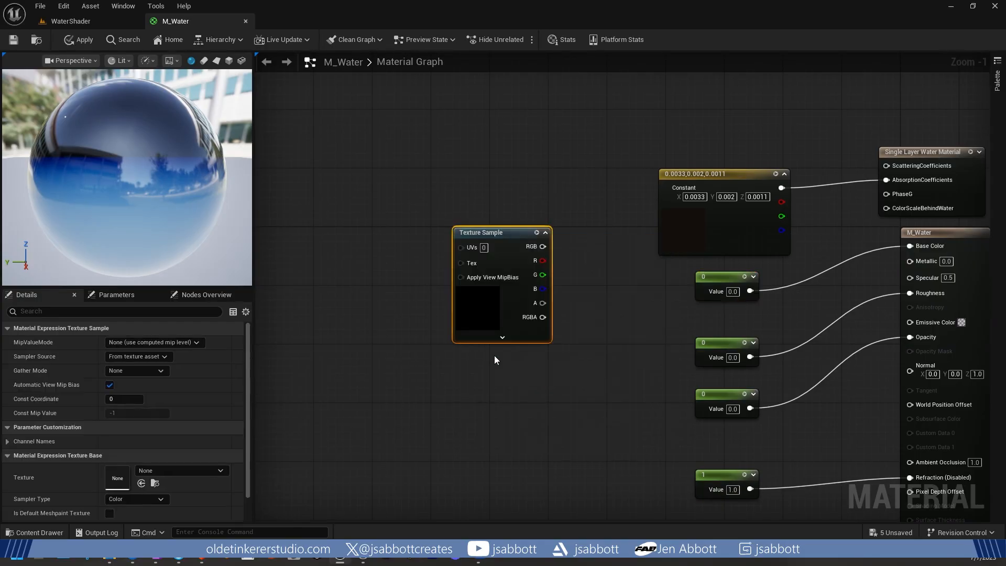
Step: Set the Texture Sample's texture to T_Water_N, then duplicate the node and place the copy directly below it
left_click(220, 472)
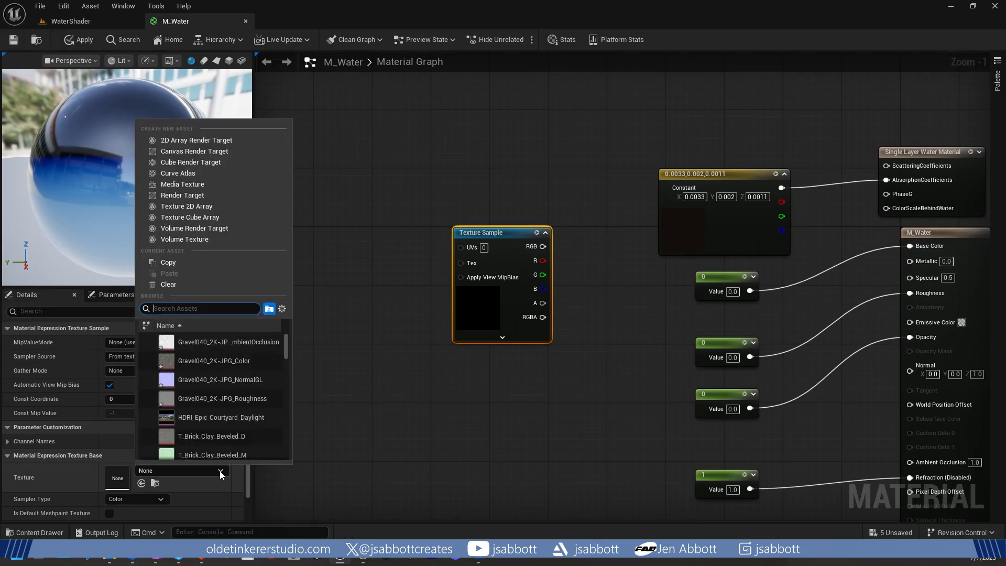
type("T_Water")
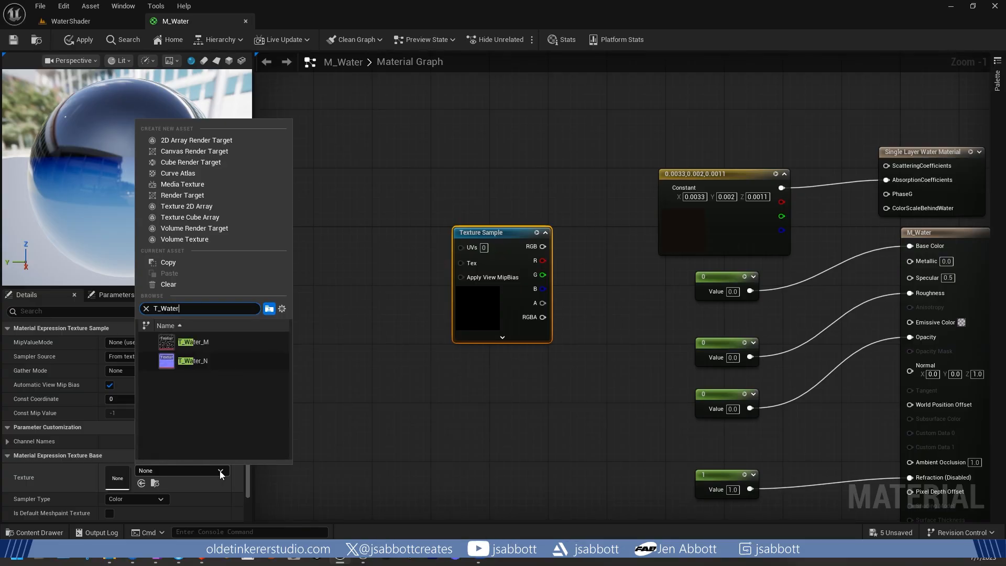
left_click(193, 360)
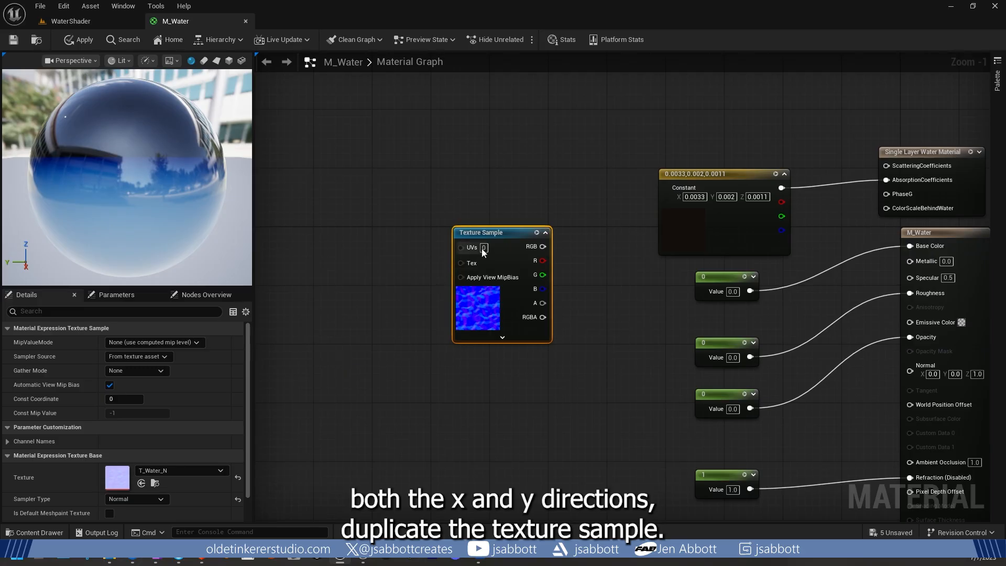
key("ctrl+d")
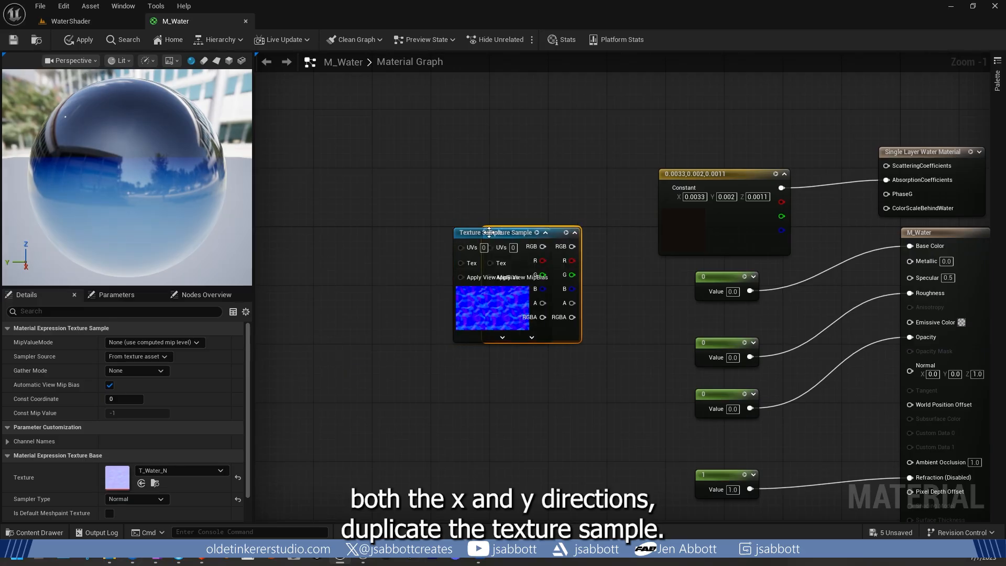
left_click_drag(489, 233, 459, 365)
Step: Add a Panner node beside the upper Texture Sample and connect its output to that sample's UVs
right_click(361, 245)
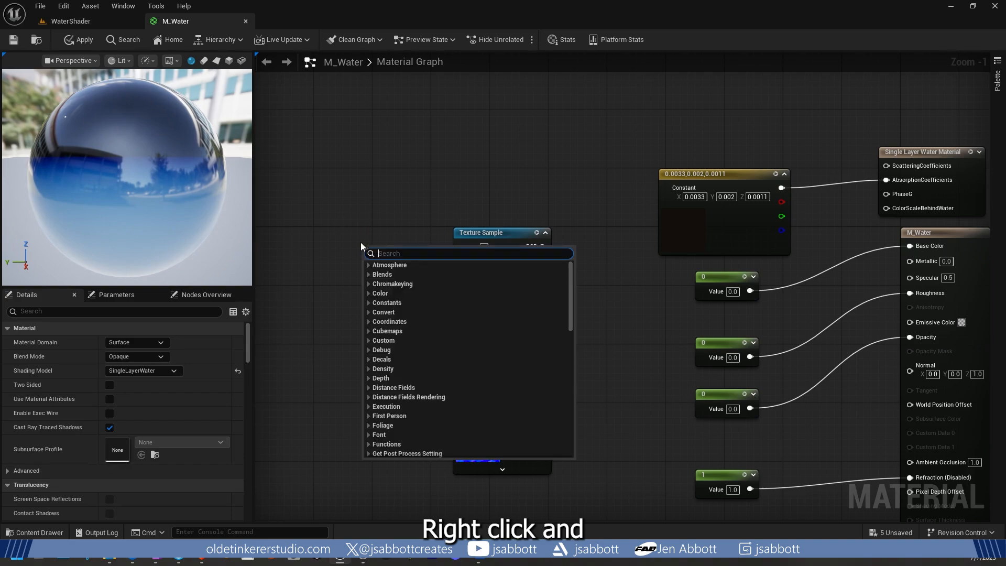
type("panner")
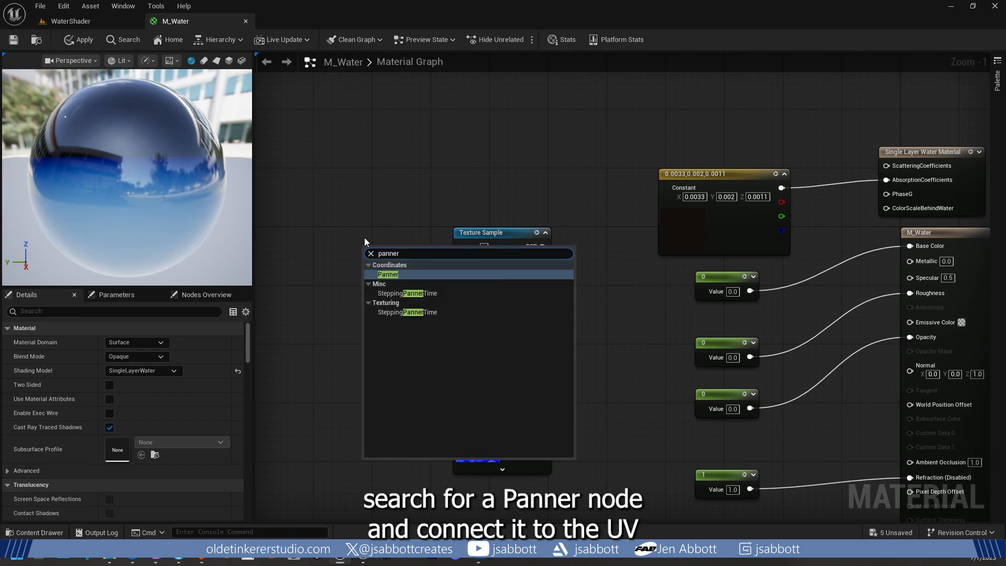
left_click(413, 277)
left_click_drag(395, 242, 349, 238)
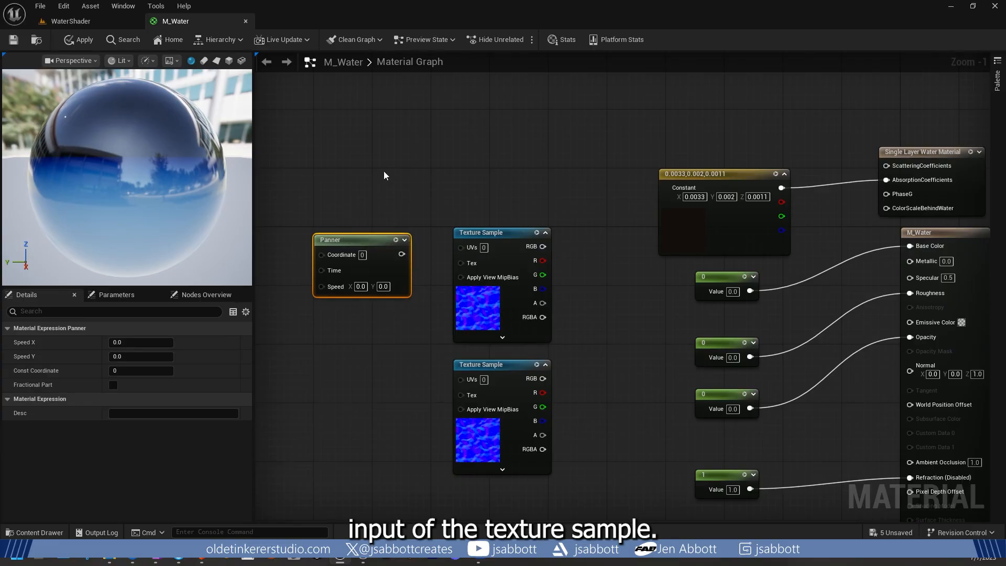
left_click_drag(412, 255, 461, 248)
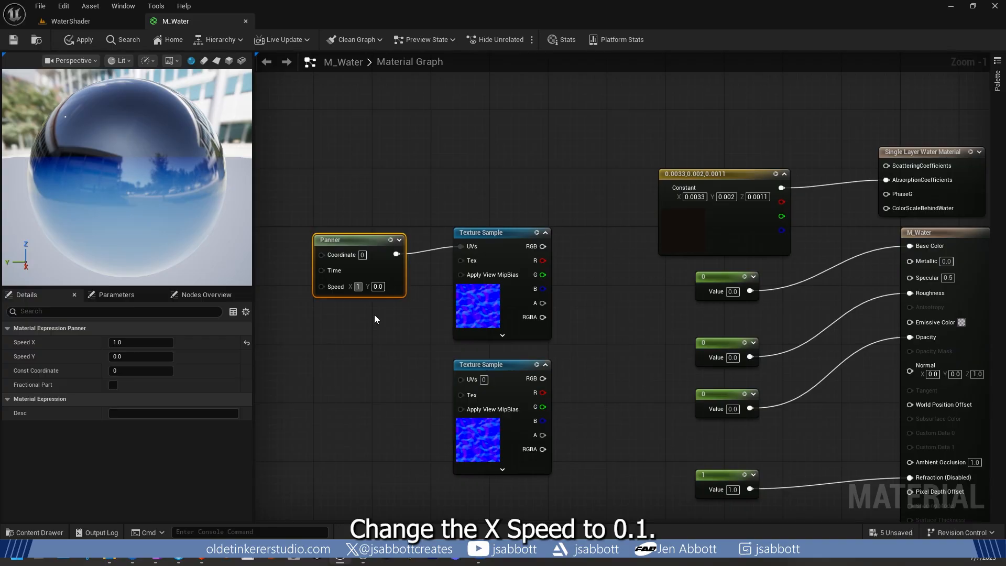
Step: Set the Panner's X speed to 0.1
left_click(366, 308)
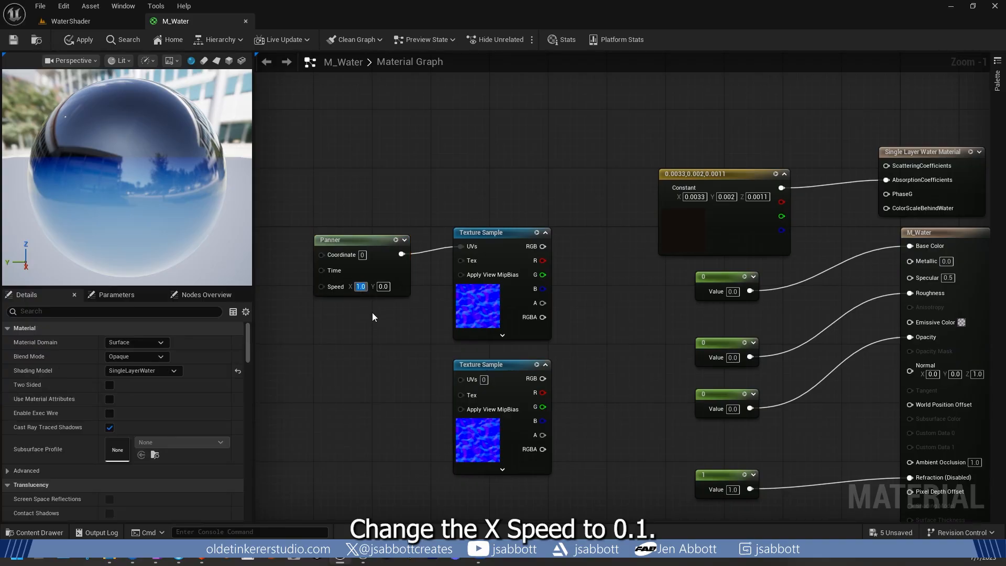
type("0")
key("Return")
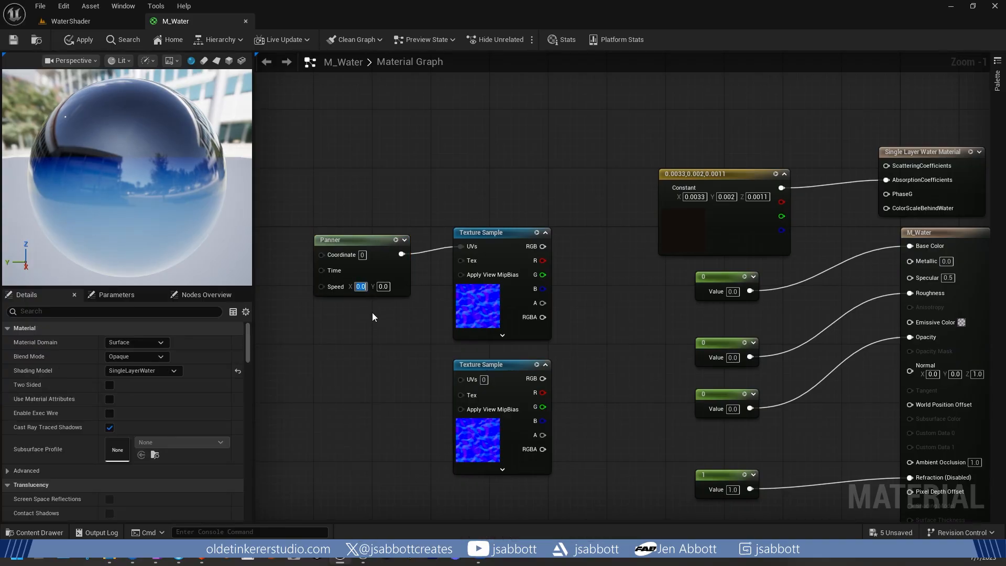
type("0.1")
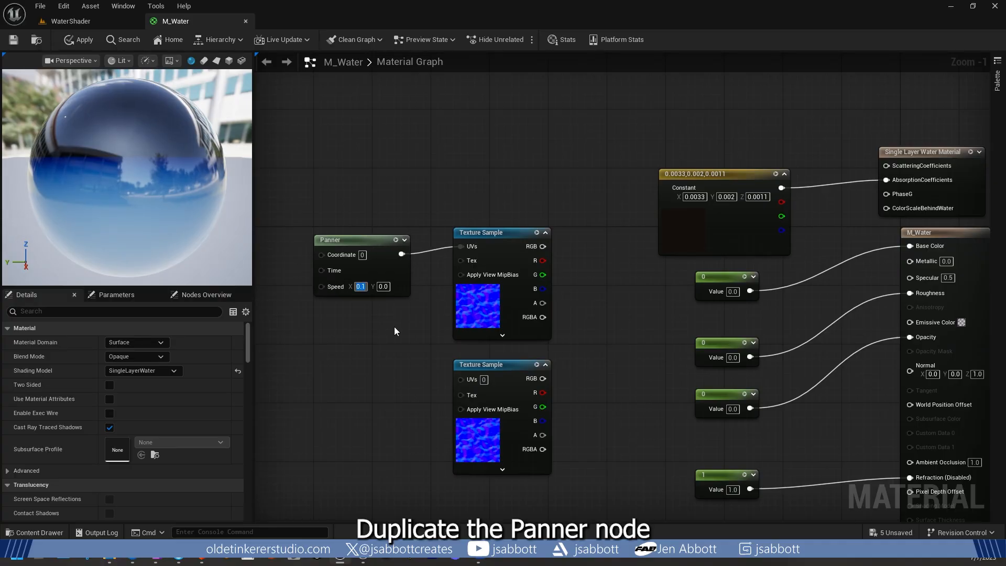
Step: Duplicate the Panner node and place the copy beside the lower Texture Sample
left_click(368, 242)
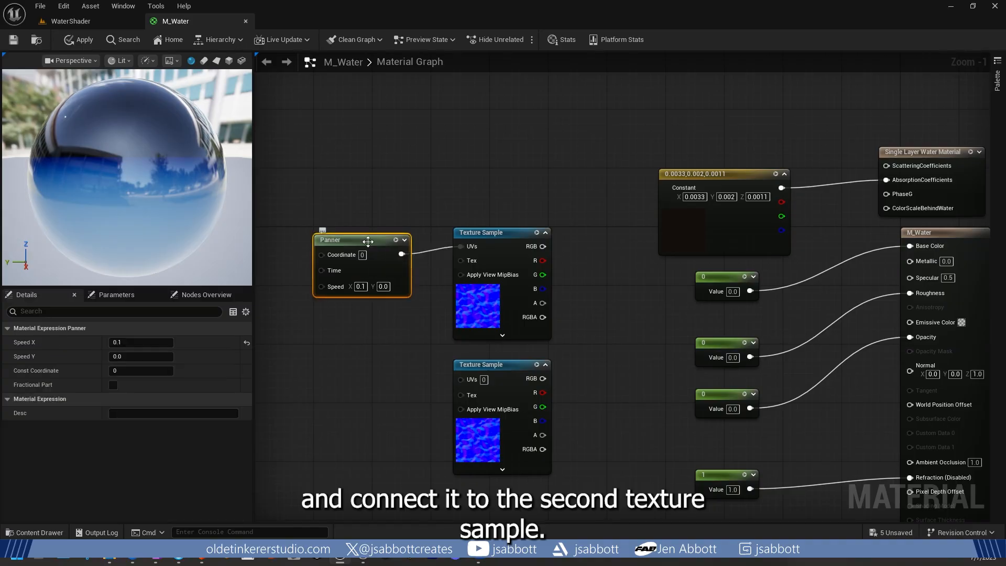
key("ctrl+d")
left_click_drag(419, 249, 375, 377)
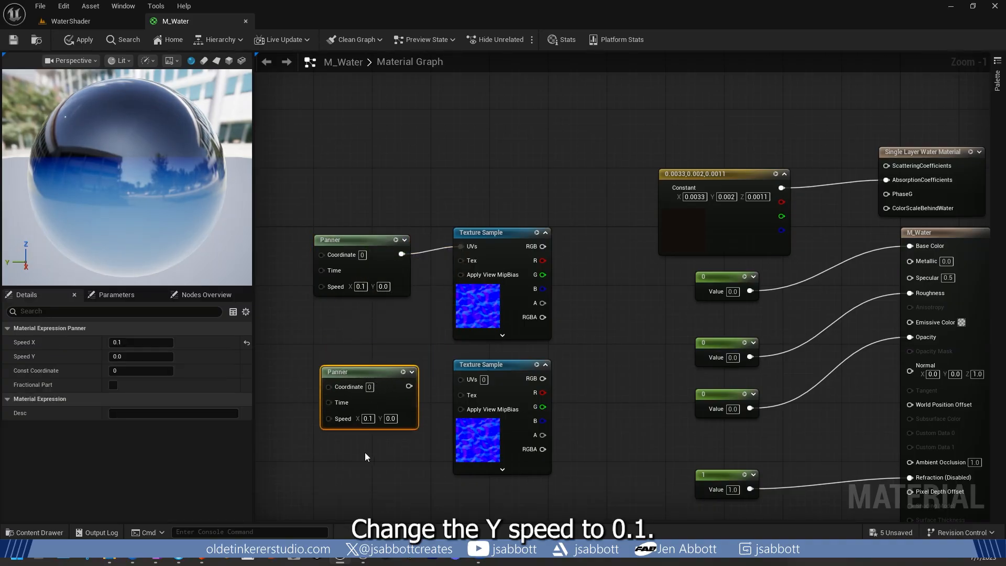
Step: Set the duplicated Panner's speed to X 0 and Y 0.1 and connect its output to the lower Texture Sample's UVs
type("0")
key("Return")
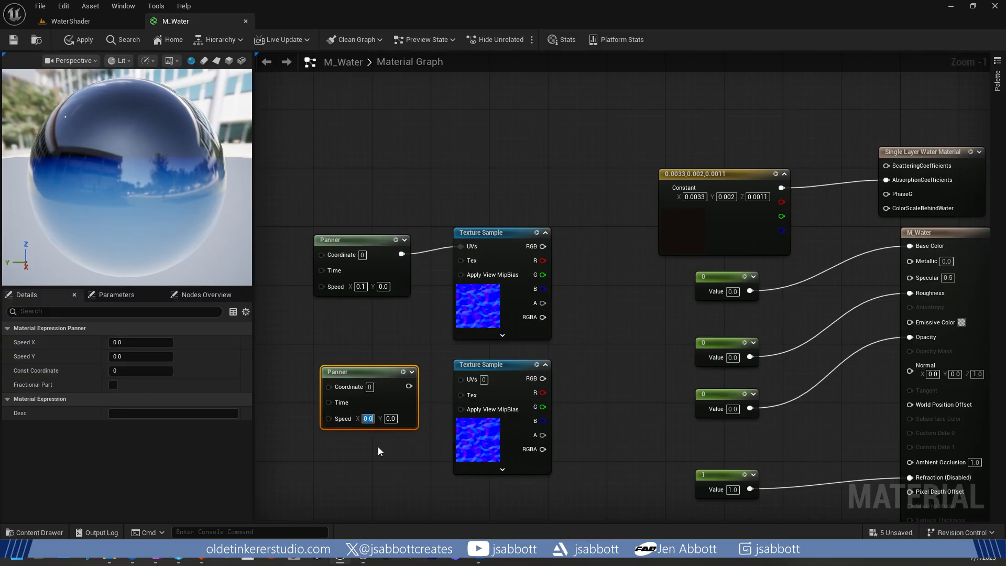
left_click(391, 419)
type("0.1")
key("Return")
left_click_drag(416, 388, 459, 379)
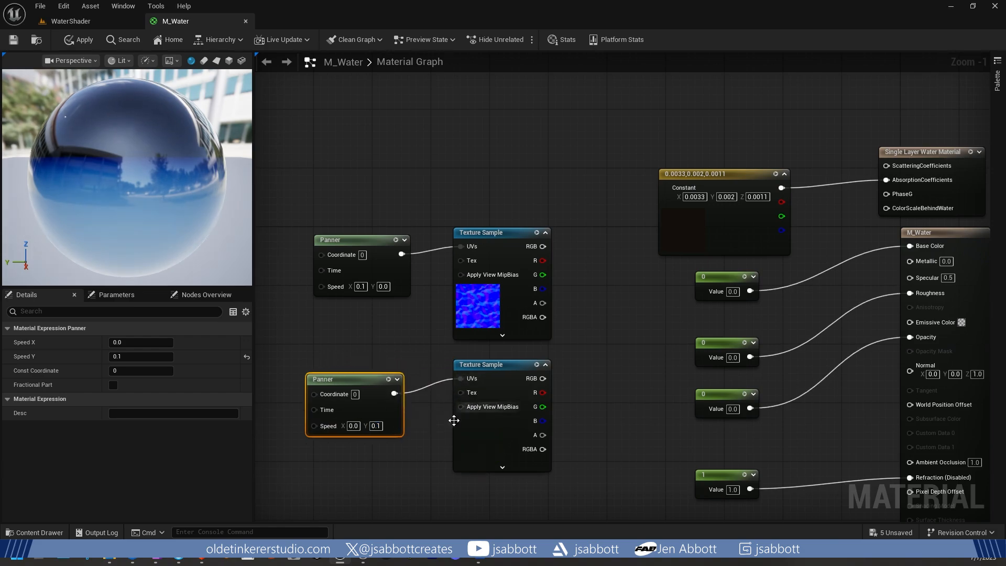
left_click(396, 473)
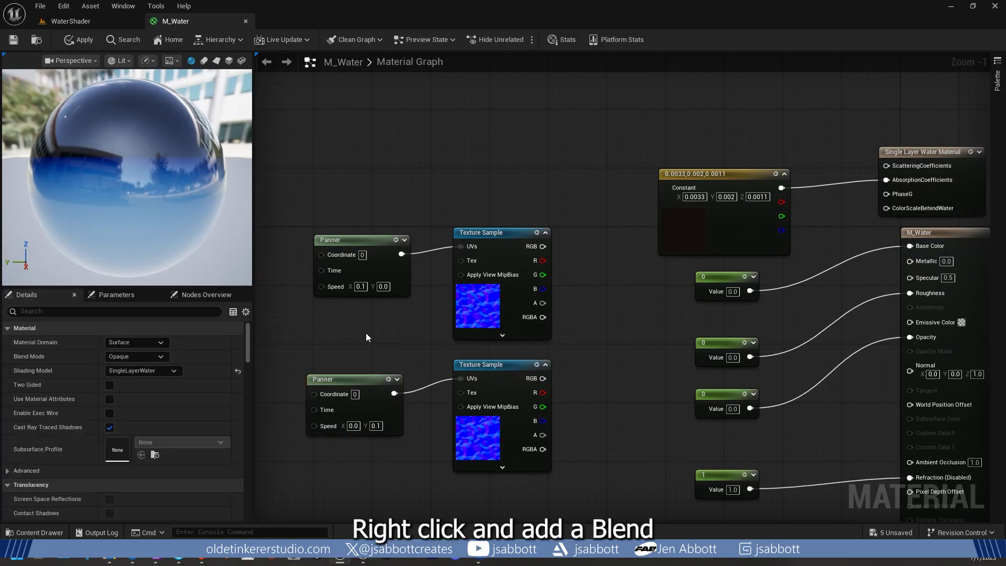
Step: Add a BlendAngleCorrectedNormals node and place it between the Texture Samples and the constant nodes
right_click(600, 325)
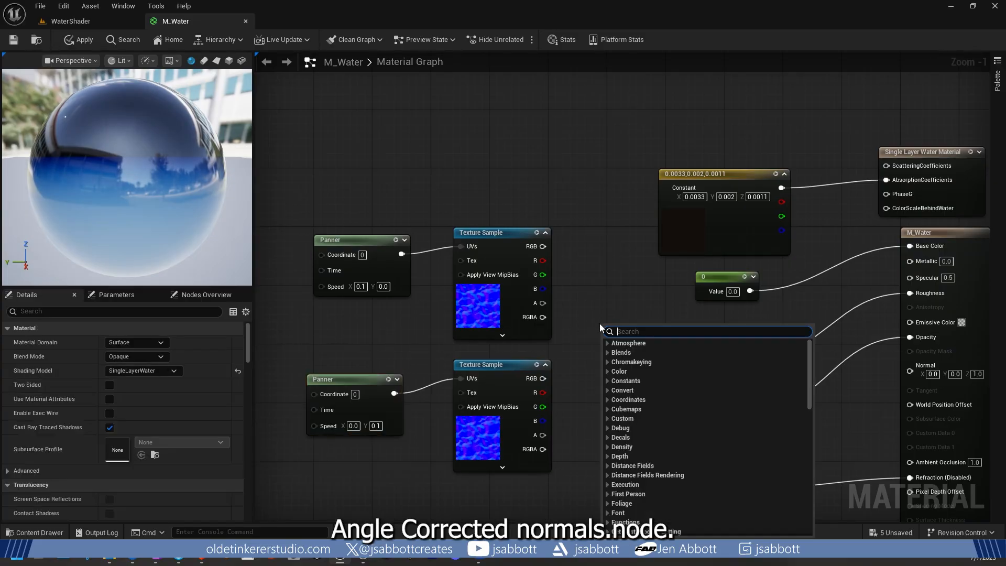
type("blendangle")
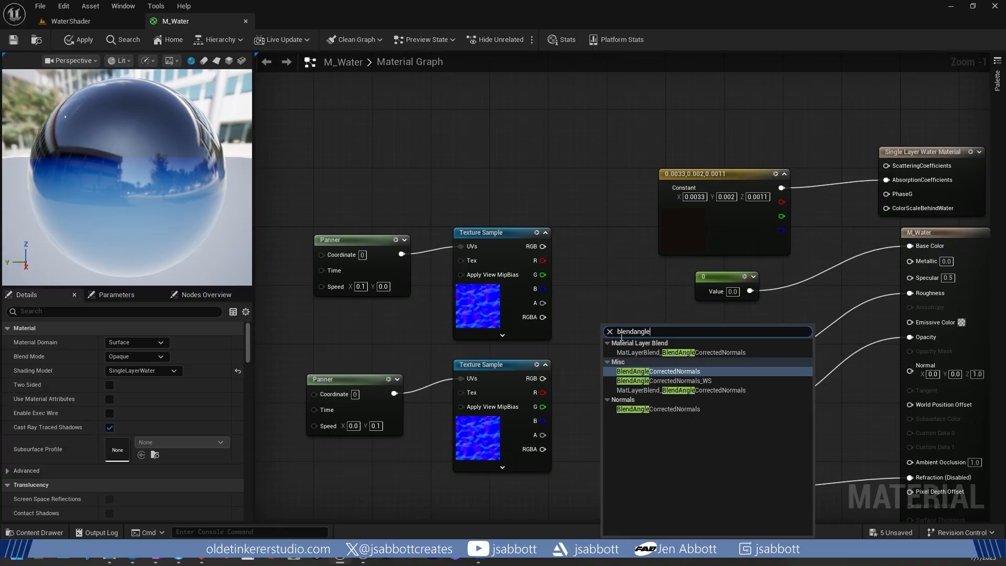
left_click(670, 373)
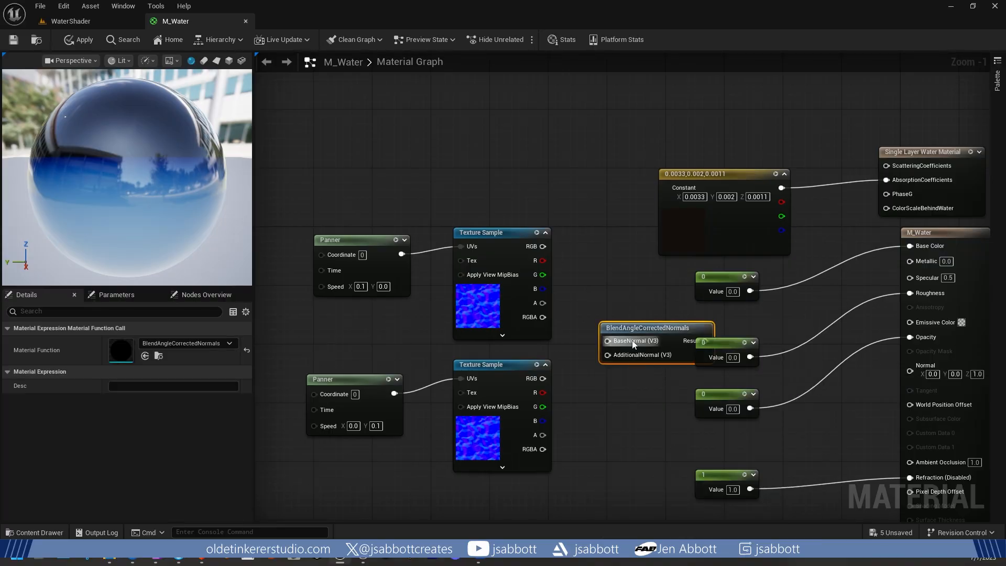
left_click_drag(636, 329, 607, 329)
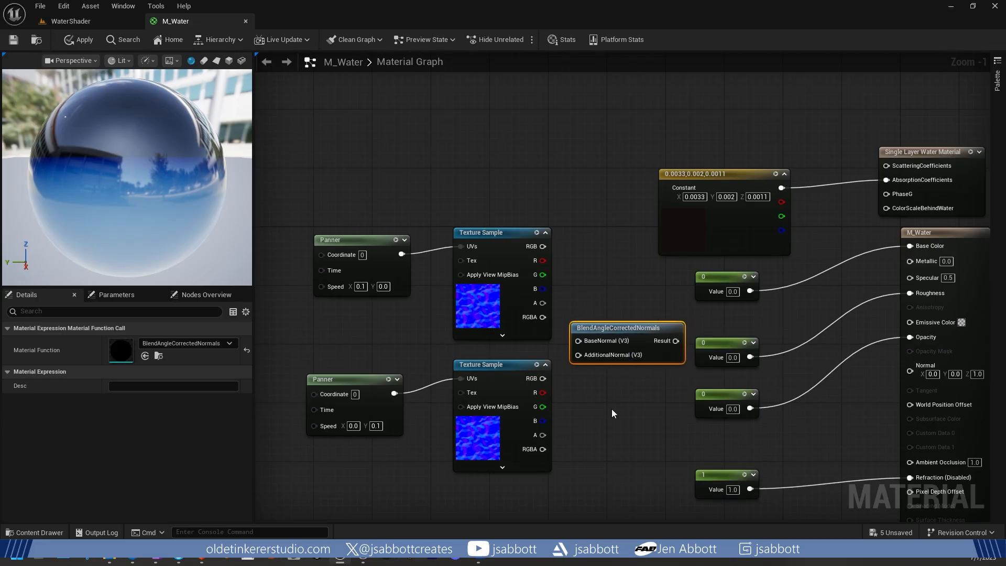
Step: Connect the upper sample's RGB to BaseNormal, the lower sample's RGB to AdditionalNormal, and the blend Result to M_Water's Normal input
left_click_drag(542, 247, 579, 341)
left_click_drag(542, 378, 578, 355)
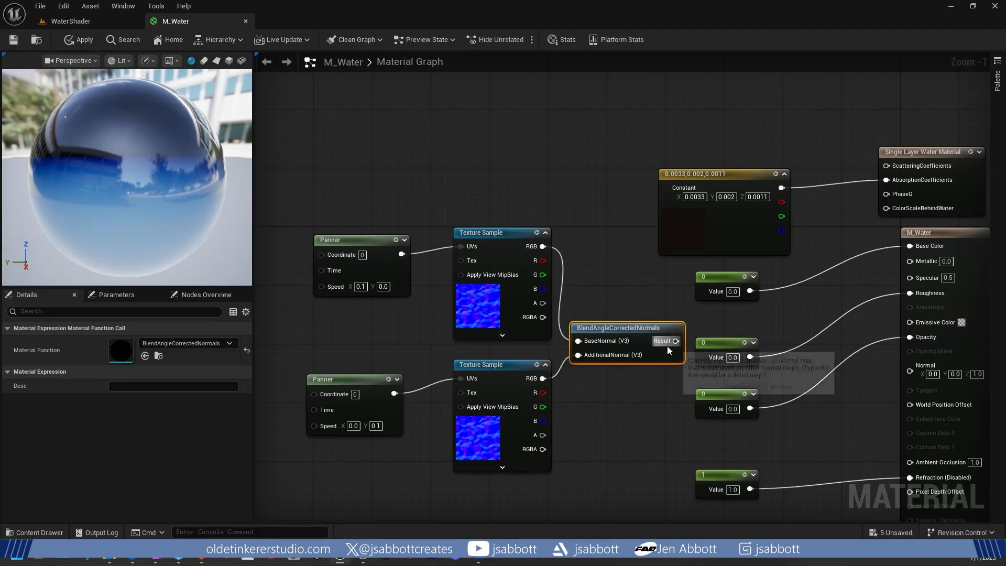
left_click_drag(676, 341, 911, 374)
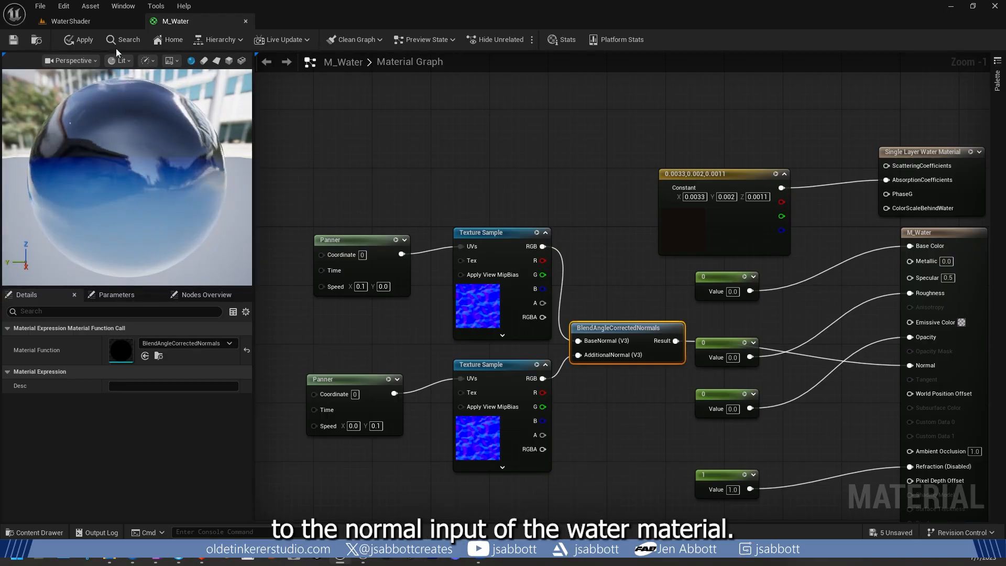
Step: Apply the changes to M_Water and return to the WaterShader level
left_click(78, 39)
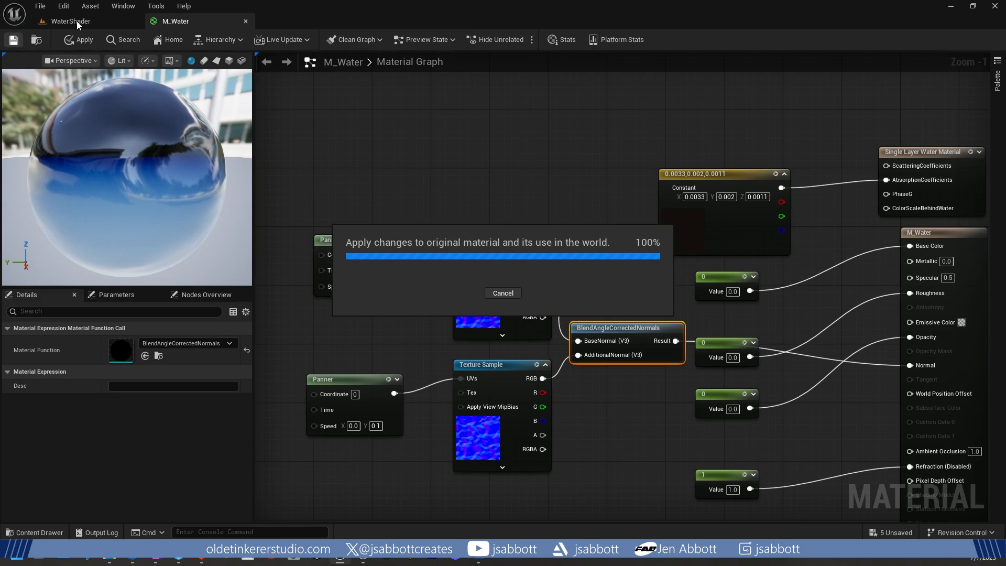
left_click(77, 21)
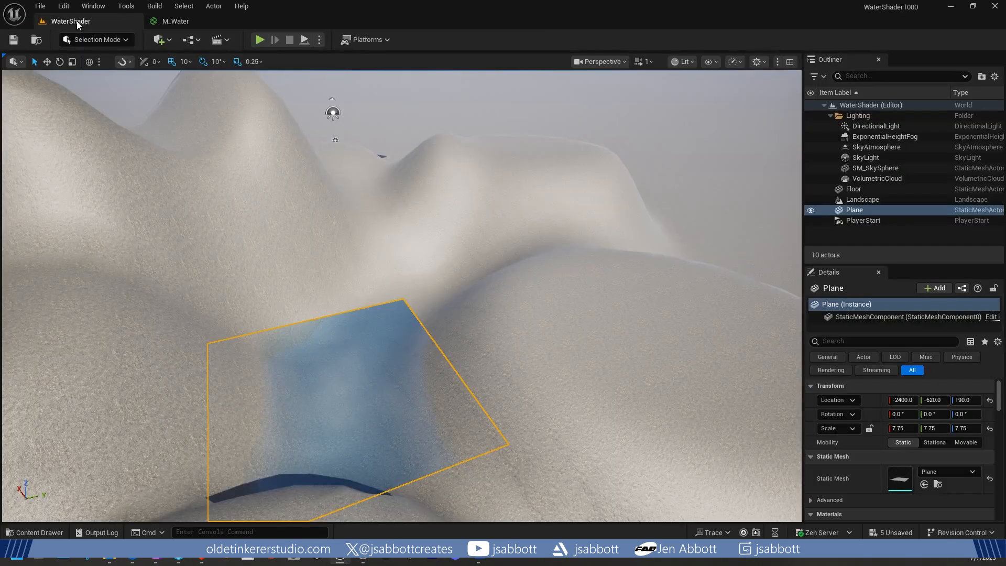